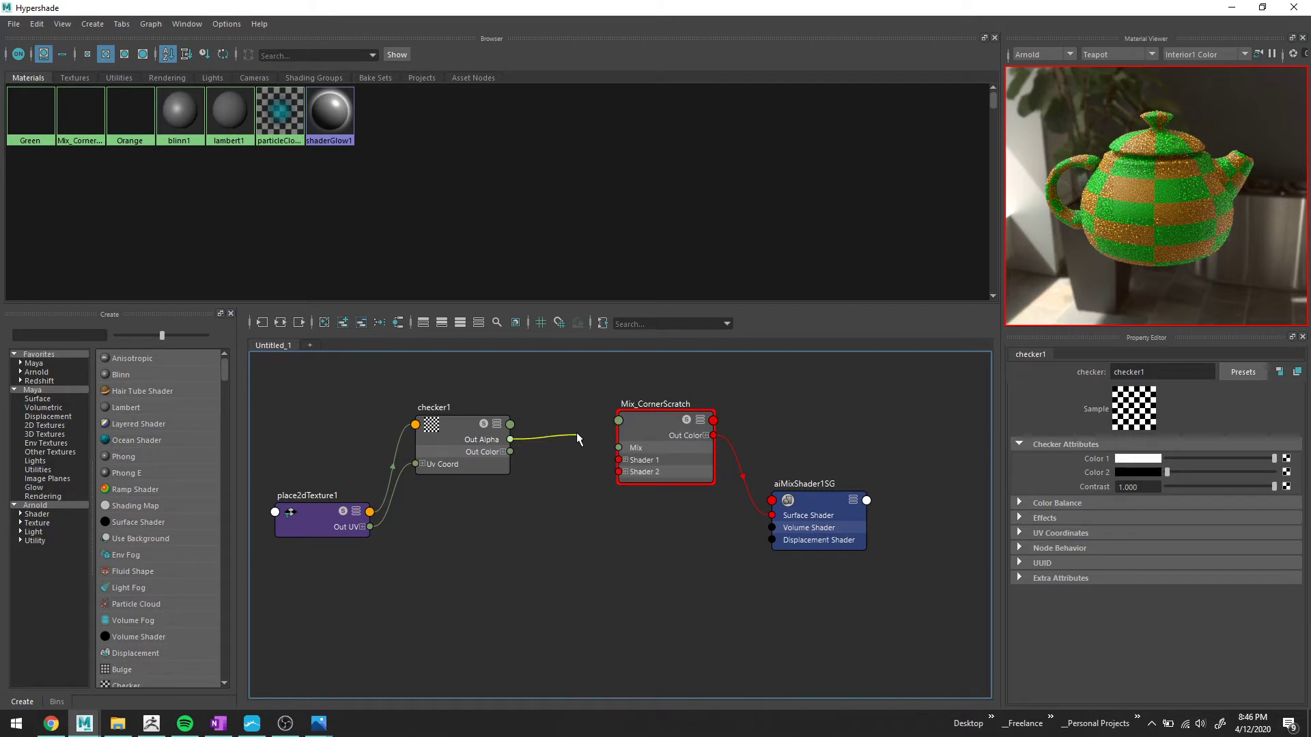
# Connect the checker's Out Alpha to the Mix input of Mix_CornerScratch.
pyautogui.moveTo(577, 434); pyautogui.dragTo(558, 456)
pyautogui.moveTo(542, 449); pyautogui.dragTo(619, 448)
pyautogui.click(464, 464)
pyautogui.press('Delete')
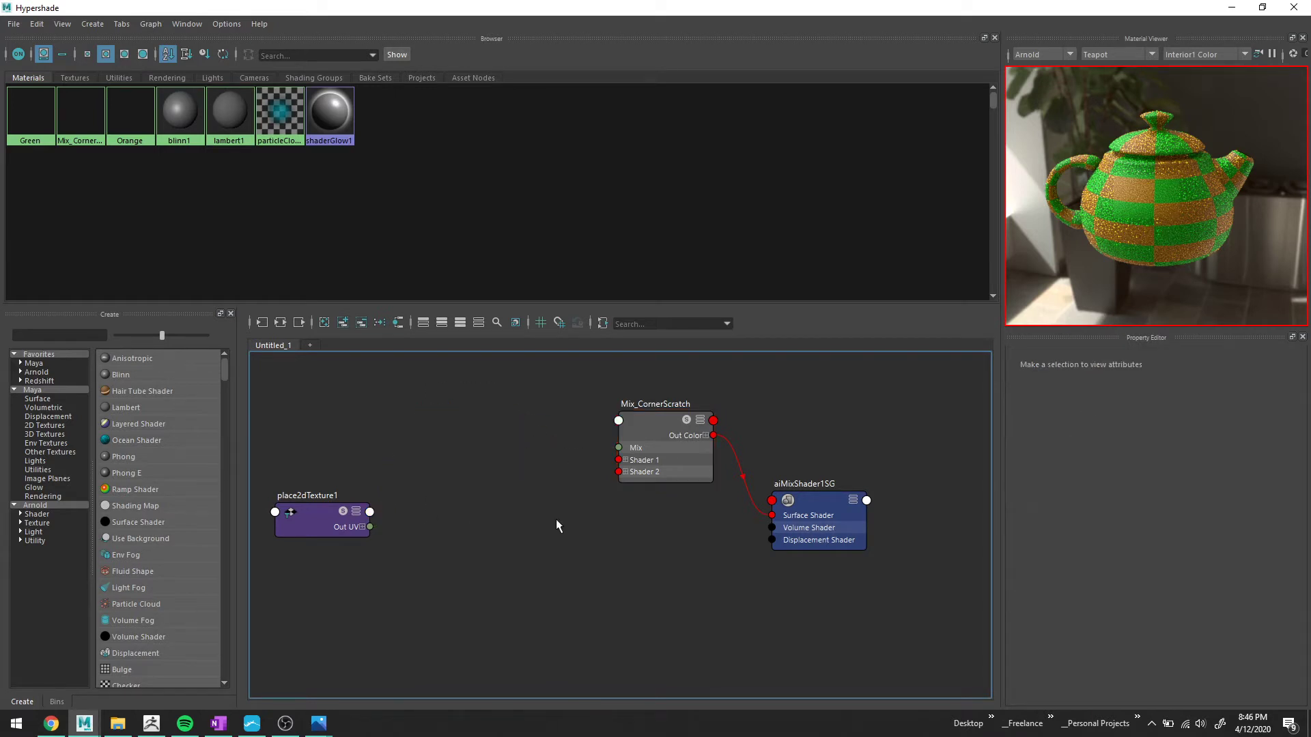
pyautogui.moveTo(423, 439); pyautogui.dragTo(306, 563)
pyautogui.hotkey('ctrl', 'z')
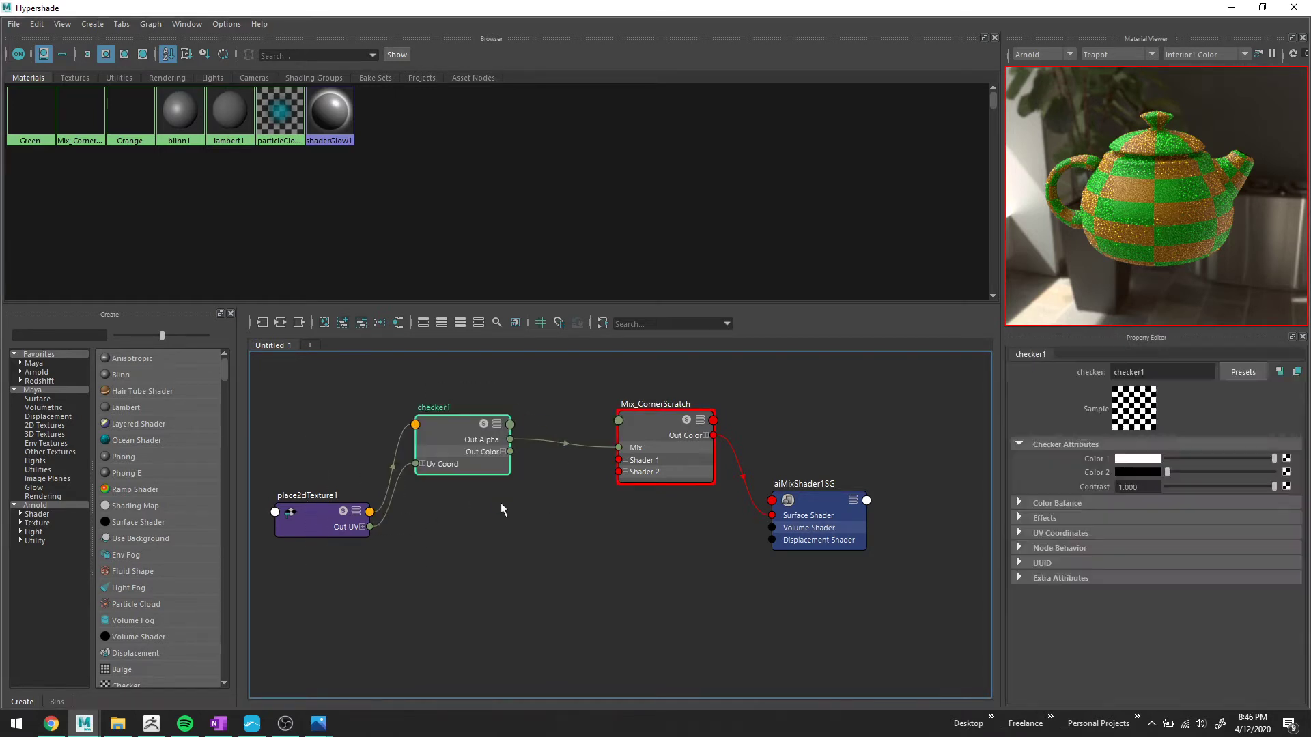
# Check the scene's textures for the checker, then return to the list of materials.
pyautogui.click(79, 77)
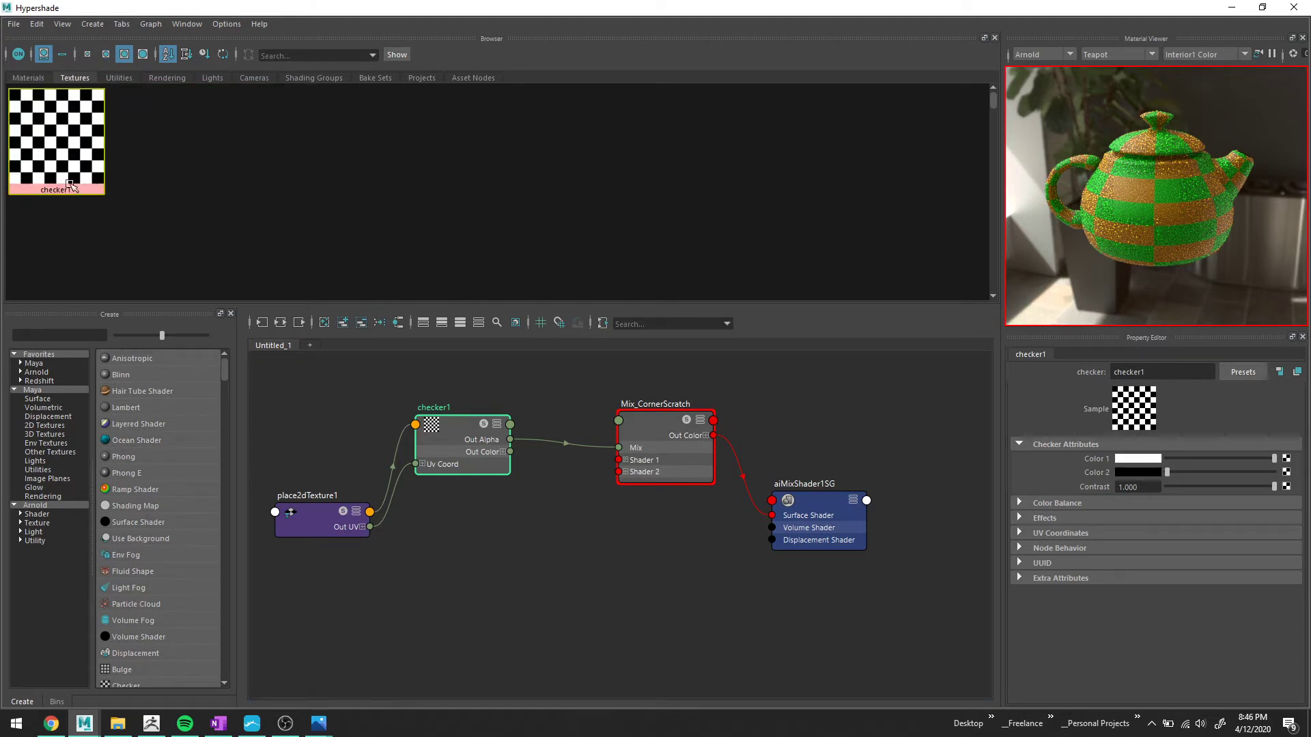
pyautogui.click(30, 78)
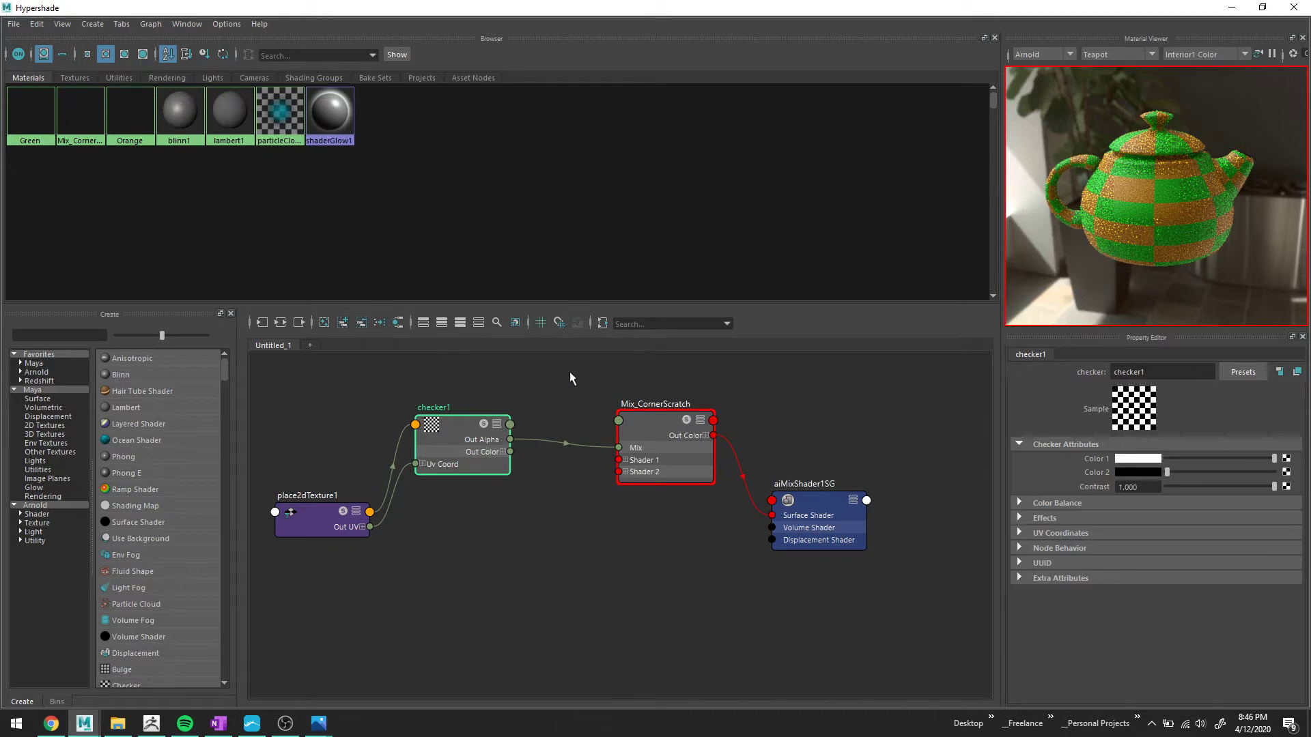
pyautogui.moveTo(567, 380); pyautogui.dragTo(388, 575)
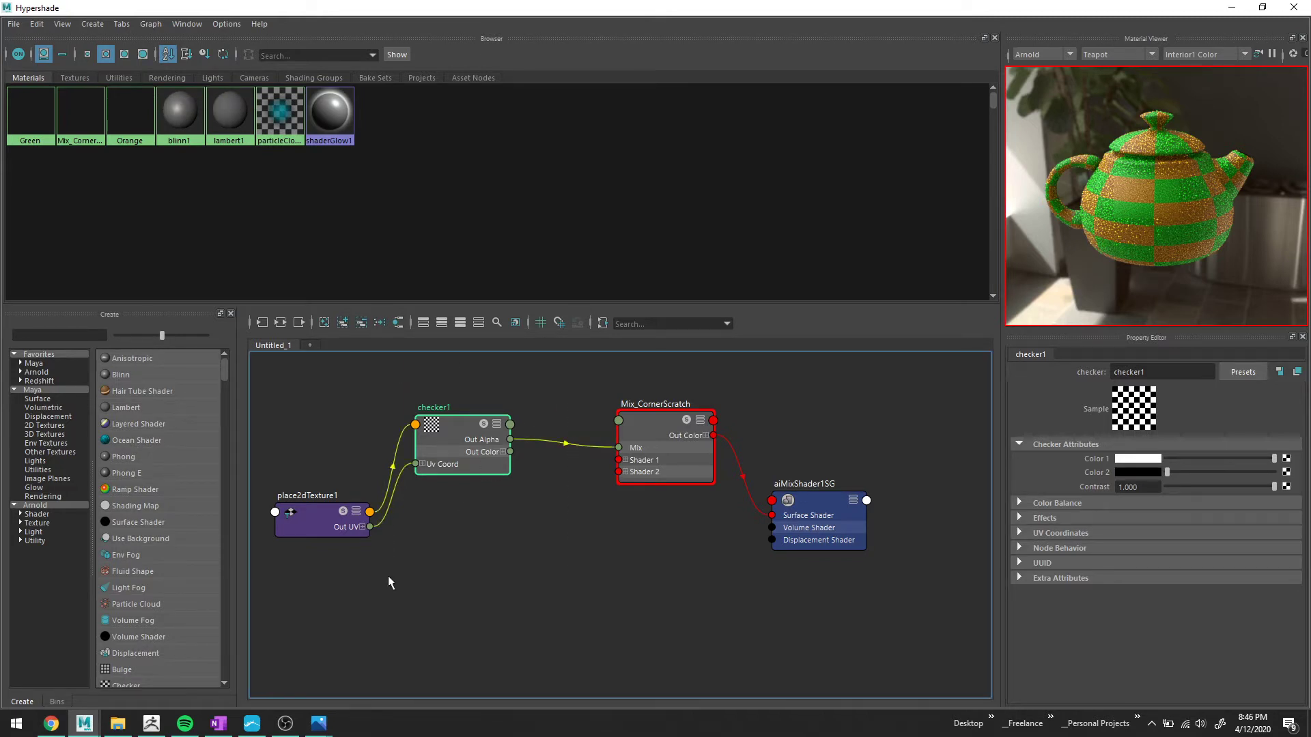
# Delete the connection between the checker's Out Alpha and the Mix input of Mix_CornerScratch.
pyautogui.click(606, 450)
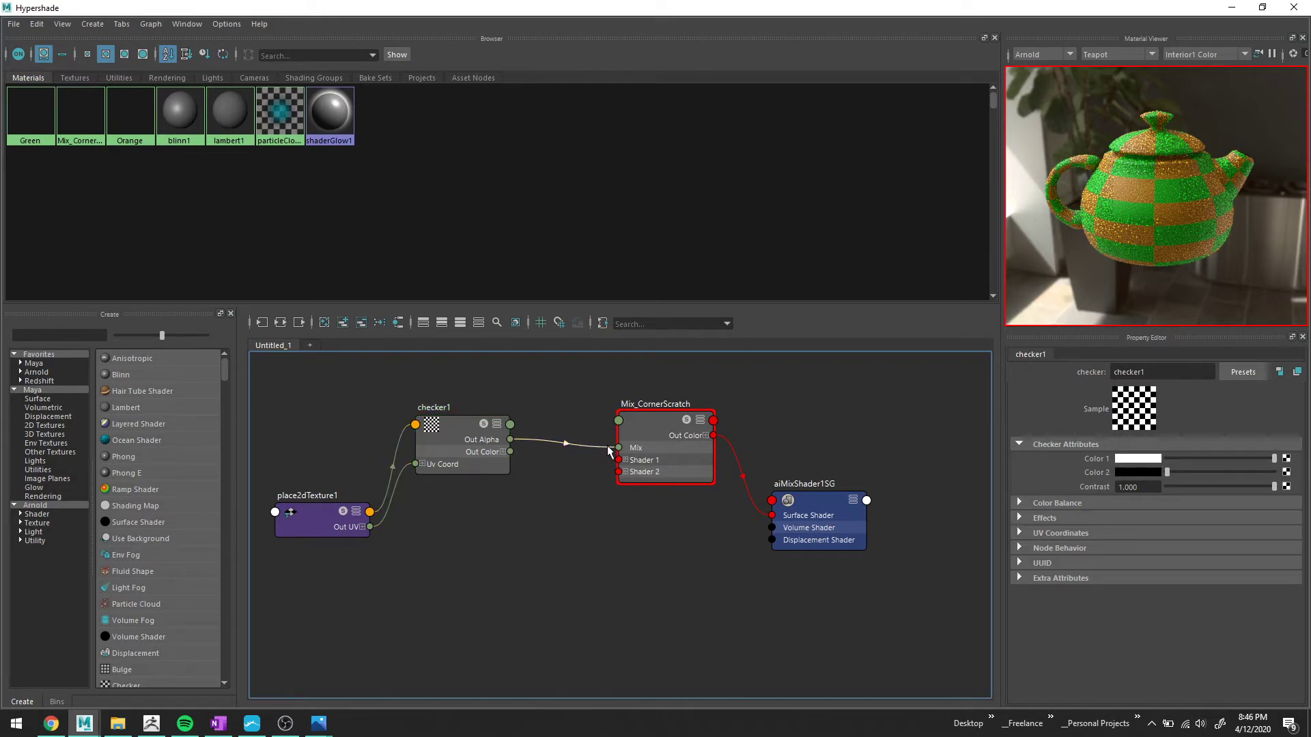
pyautogui.press('Delete')
pyautogui.click(639, 405)
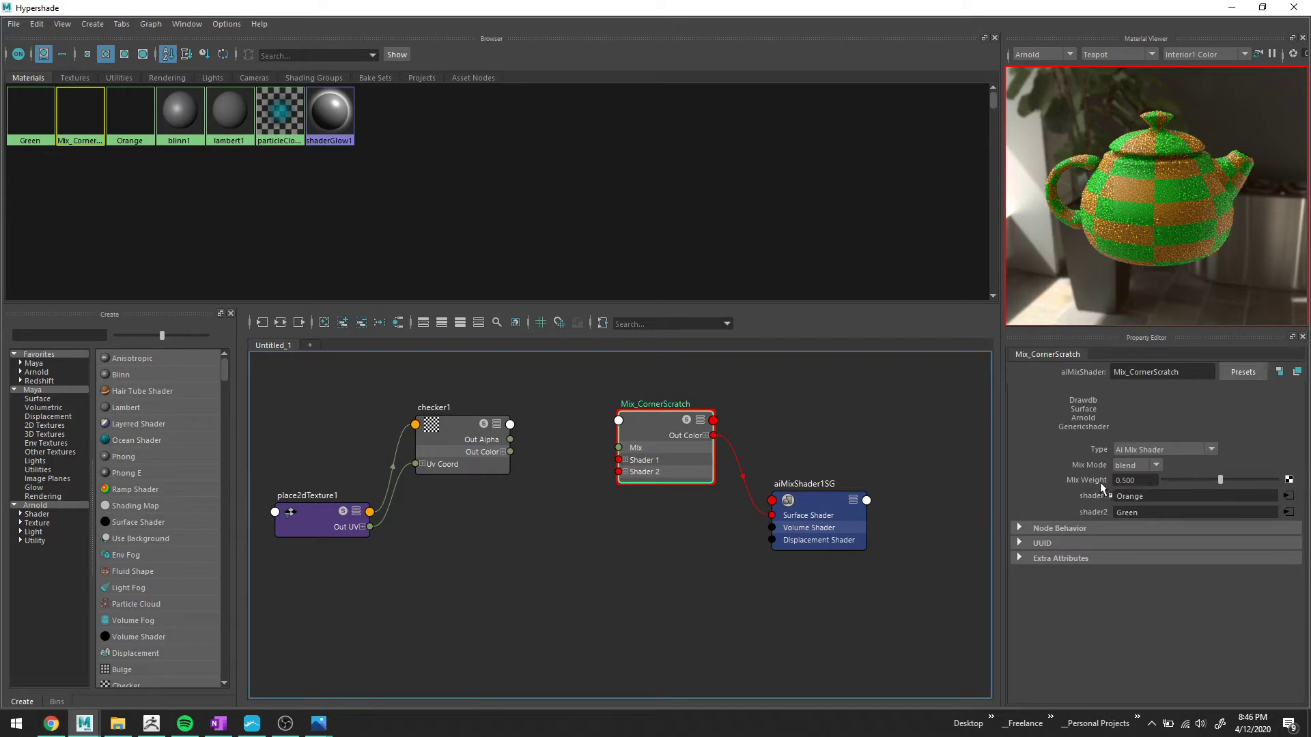
pyautogui.rightClick(1096, 481)
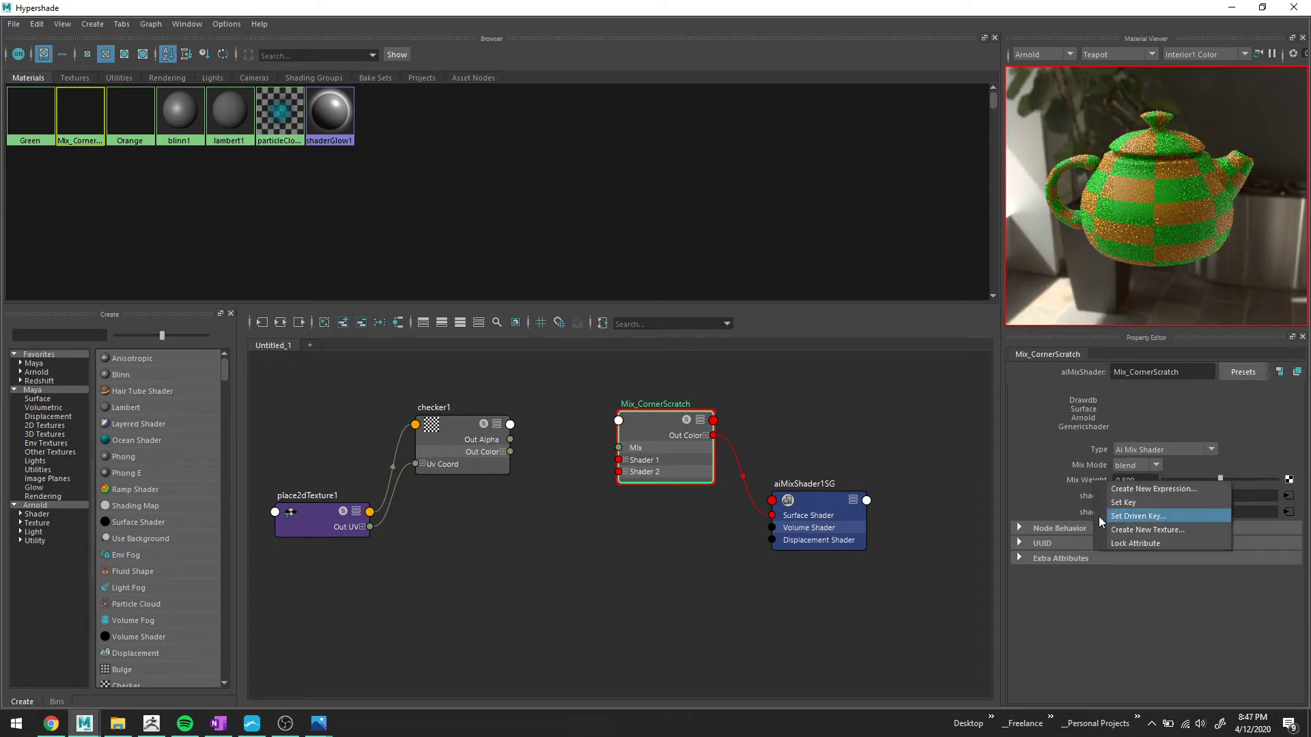
pyautogui.click(532, 404)
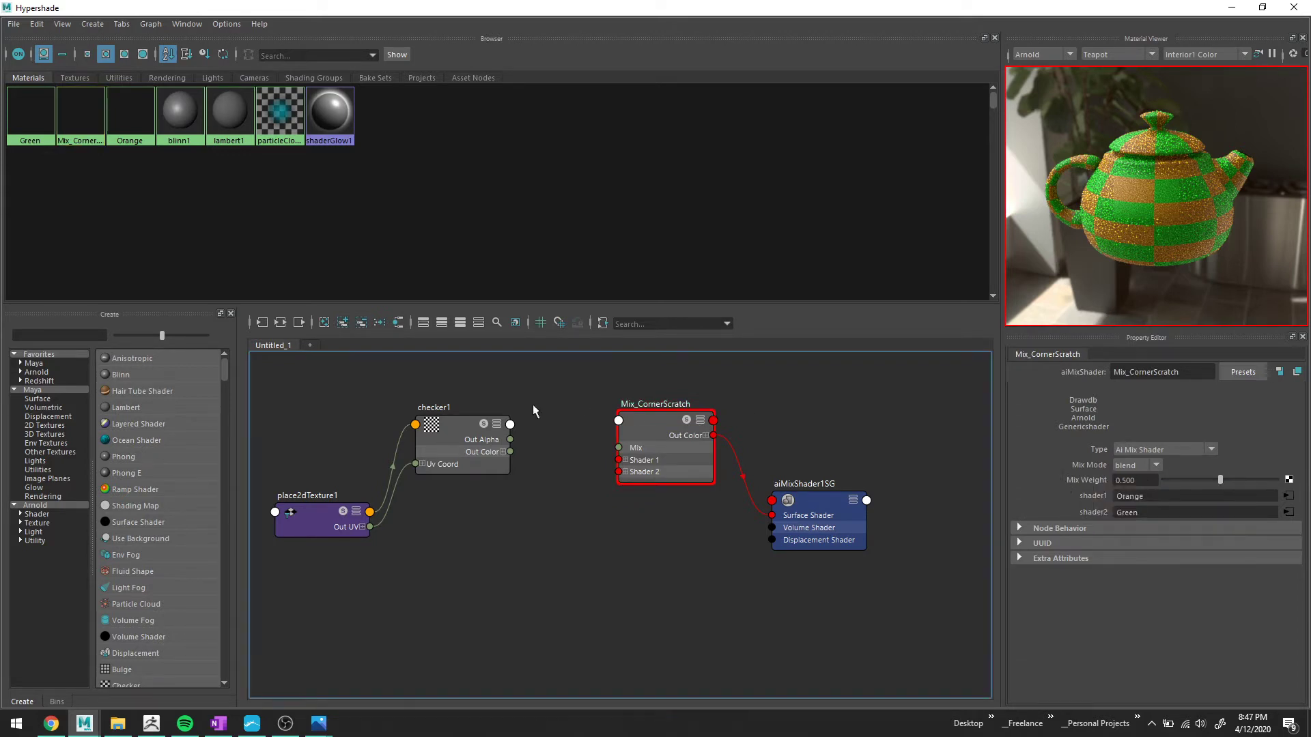
# Remove the checker1 and place2dTexture1 nodes from the graph.
pyautogui.moveTo(527, 379); pyautogui.dragTo(277, 649)
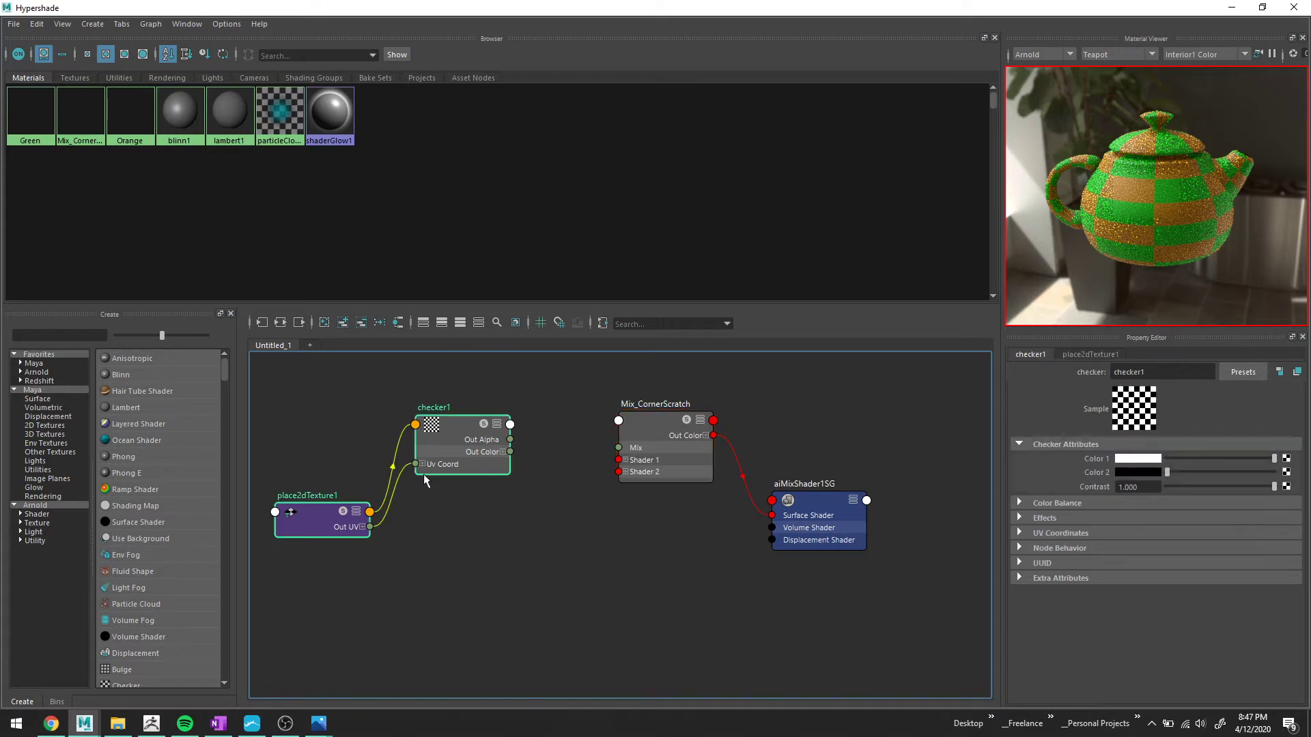
pyautogui.moveTo(487, 387); pyautogui.dragTo(199, 662)
pyautogui.click(360, 327)
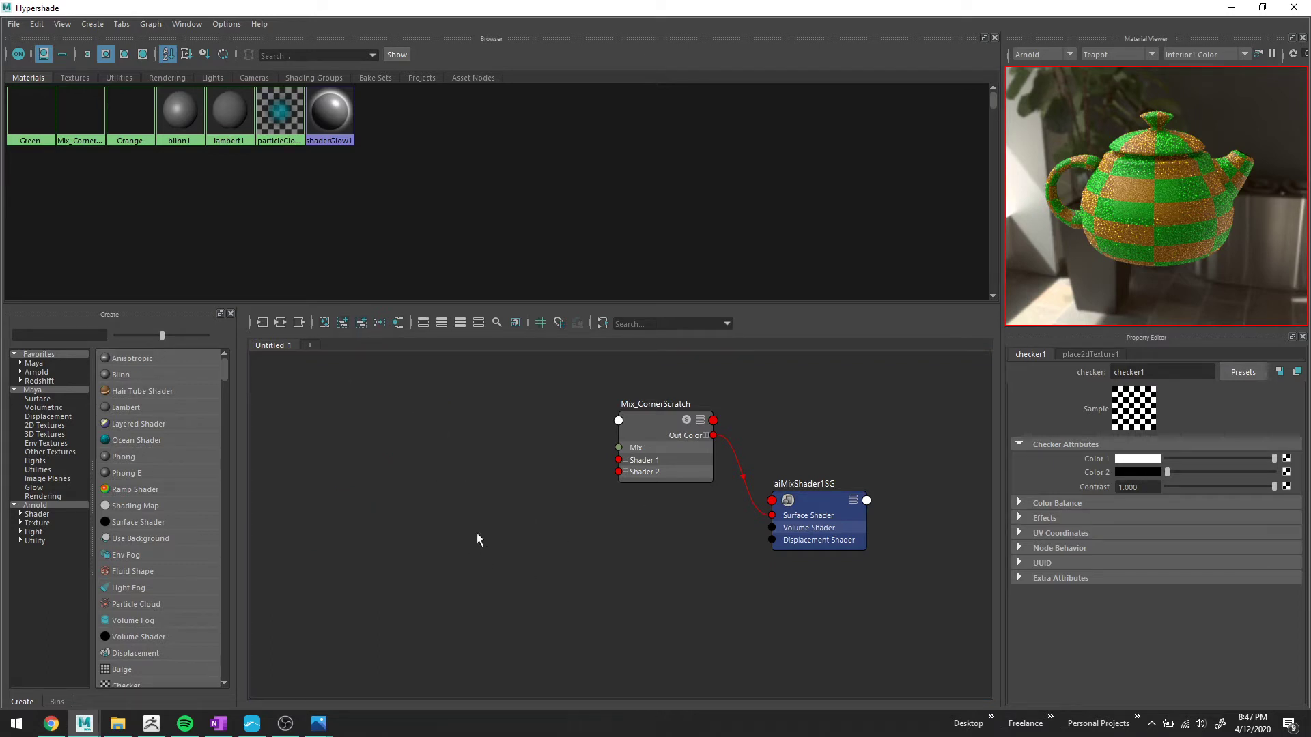
# Add the Green and Orange materials to the graph containing Mix_CornerScratch.
pyautogui.click(37, 134)
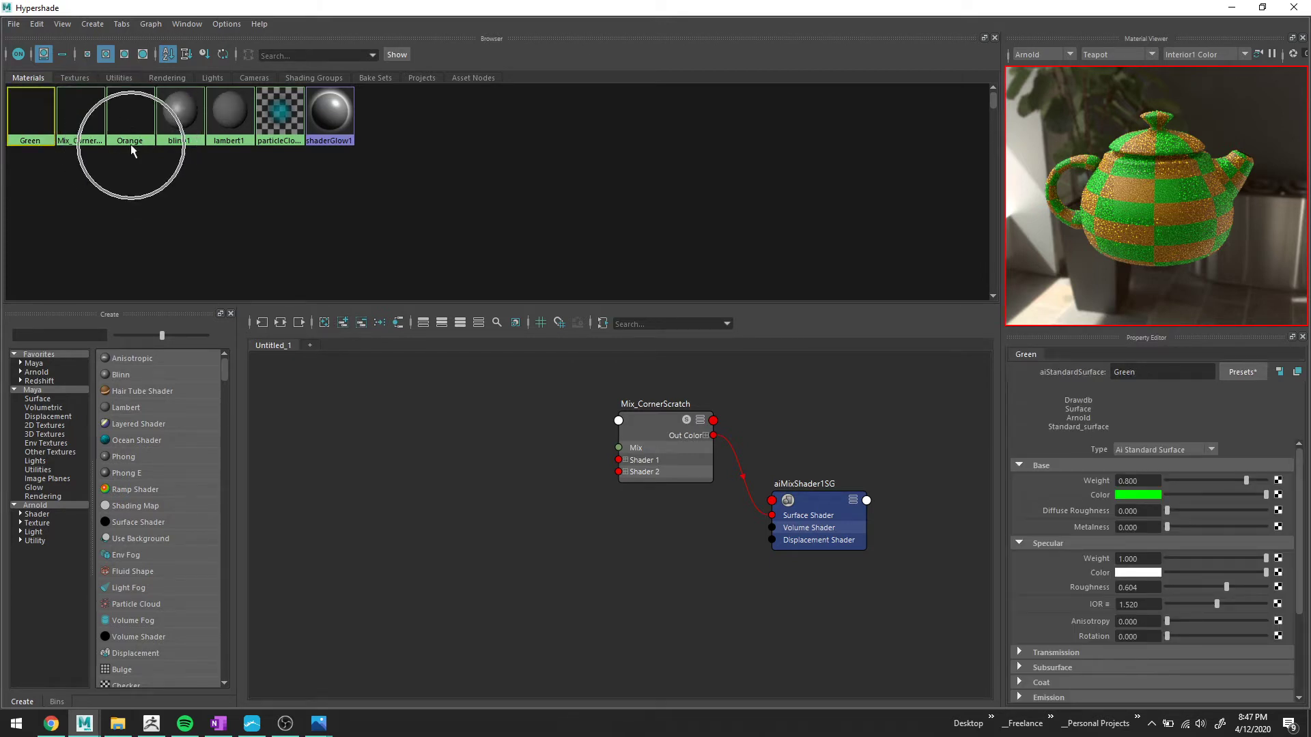
pyautogui.moveTo(19, 109); pyautogui.dragTo(320, 435, button='middle')
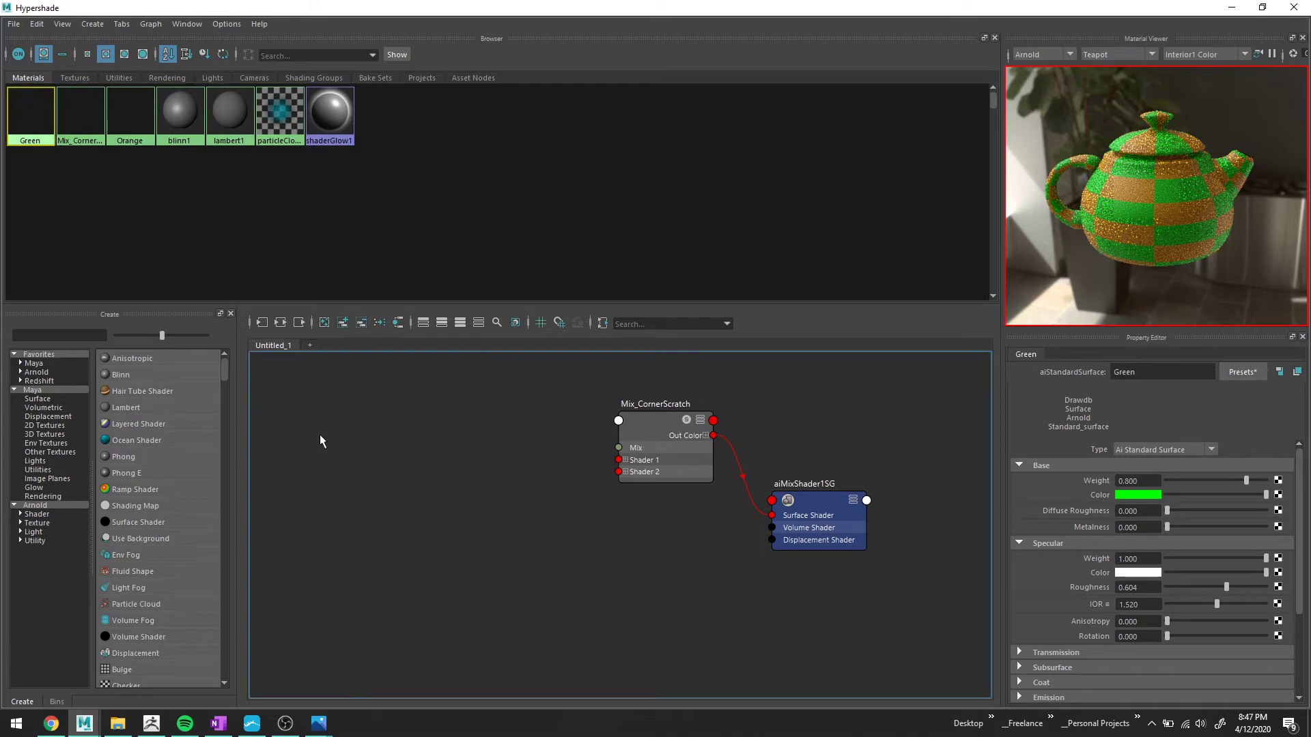
pyautogui.moveTo(139, 126); pyautogui.dragTo(502, 506, button='middle')
pyautogui.click(513, 523)
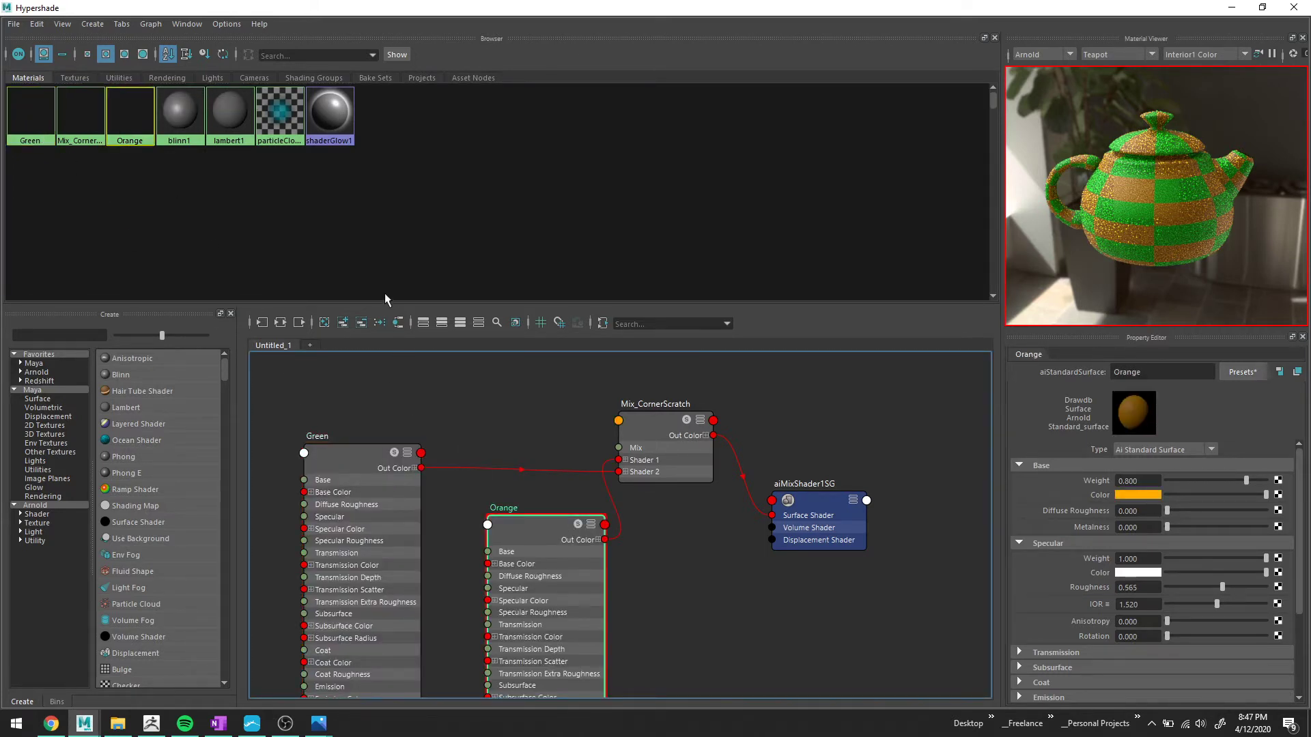
# Remove the Orange material from the graph and add it back.
pyautogui.click(362, 323)
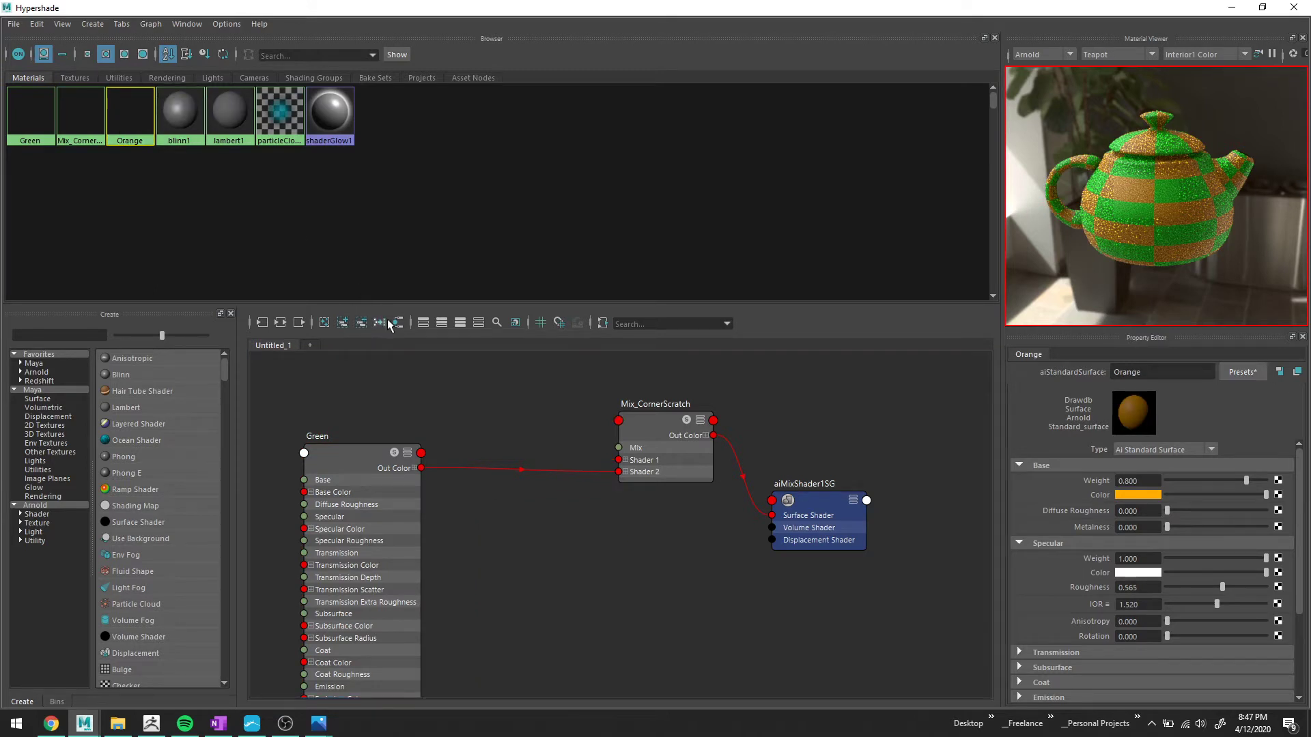
pyautogui.click(342, 324)
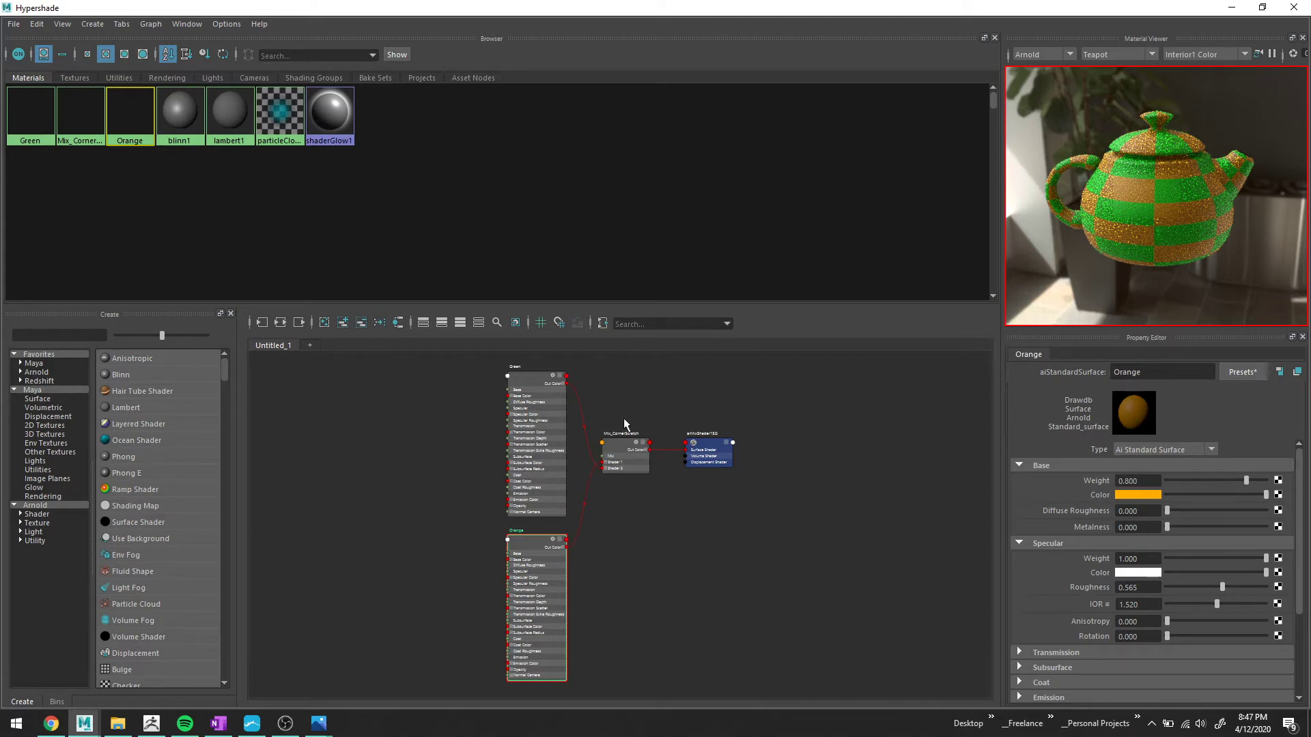
# Rearrange the material nodes before Mix_CornerScratch so that Orange sits above Green.
pyautogui.scroll(3, 604, 437)
pyautogui.scroll(-3, 603, 437)
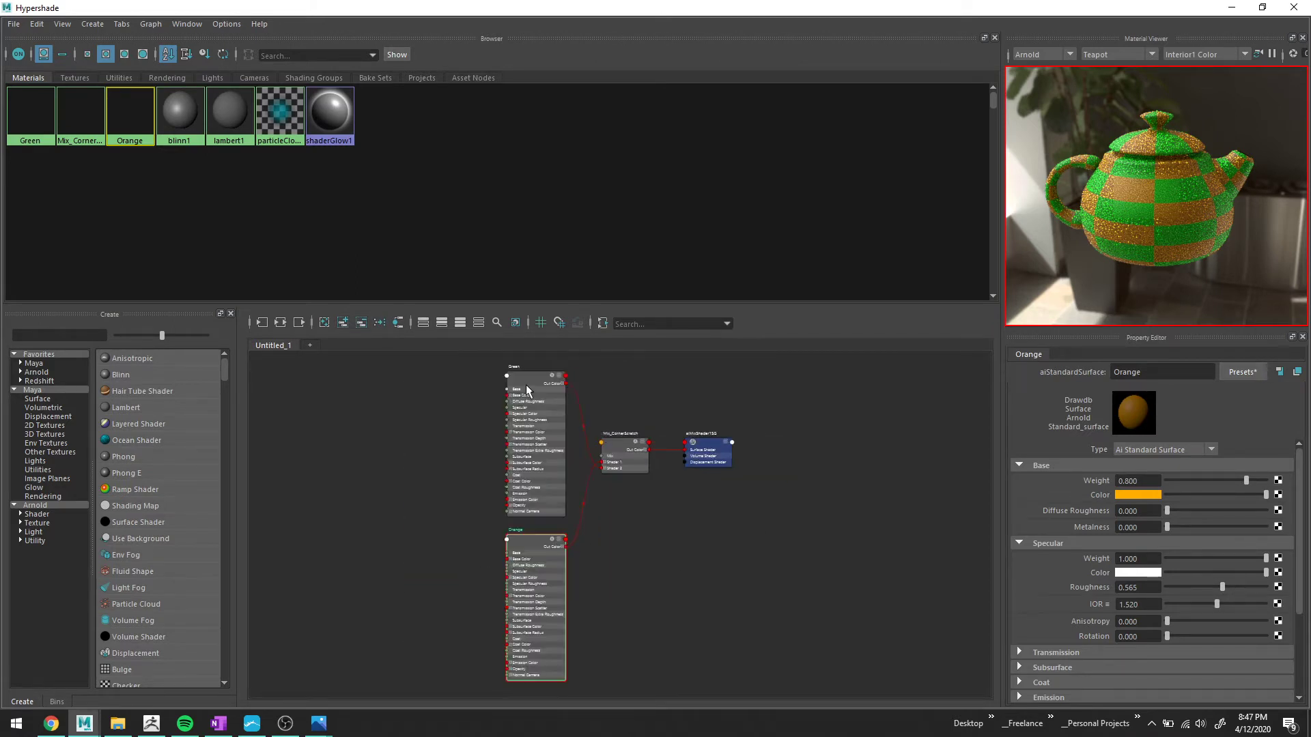
pyautogui.moveTo(539, 382); pyautogui.dragTo(613, 555)
pyautogui.moveTo(502, 483); pyautogui.dragTo(482, 407)
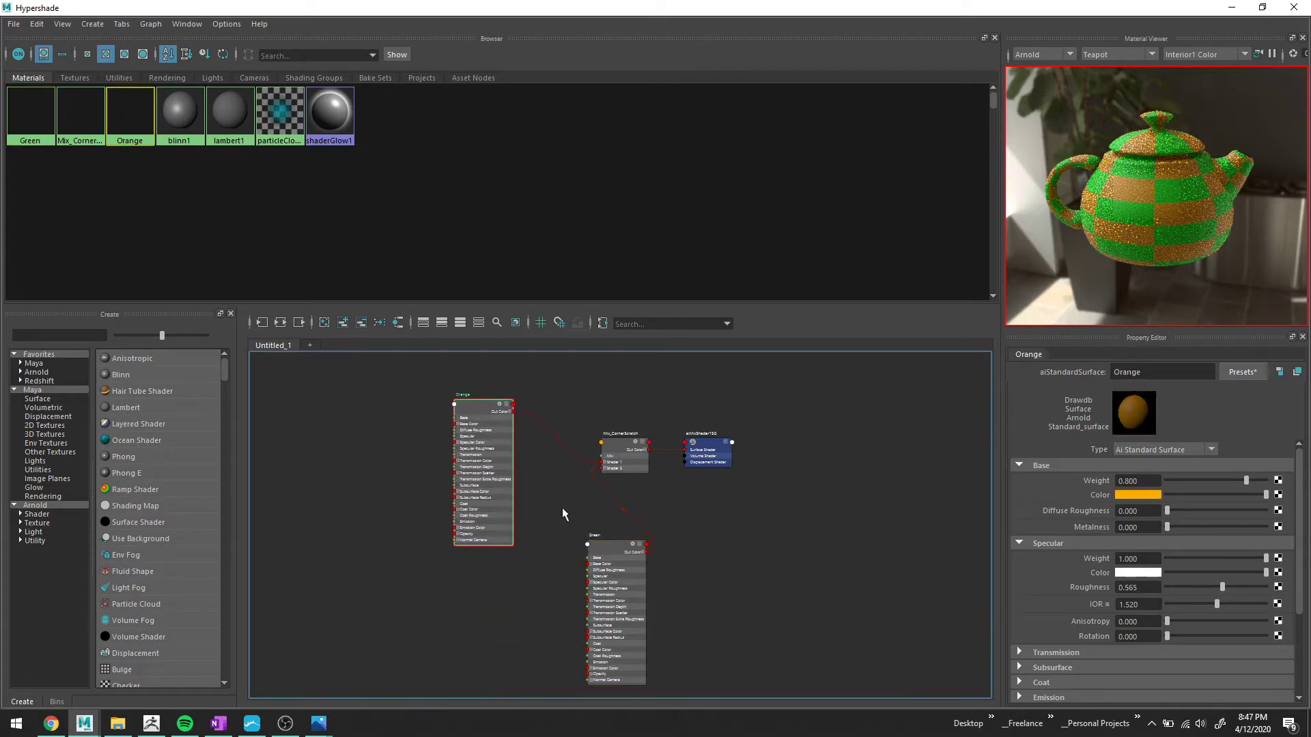
pyautogui.moveTo(600, 549); pyautogui.dragTo(536, 494)
pyautogui.scroll(7, 567, 484)
pyautogui.scroll(-8, 566, 483)
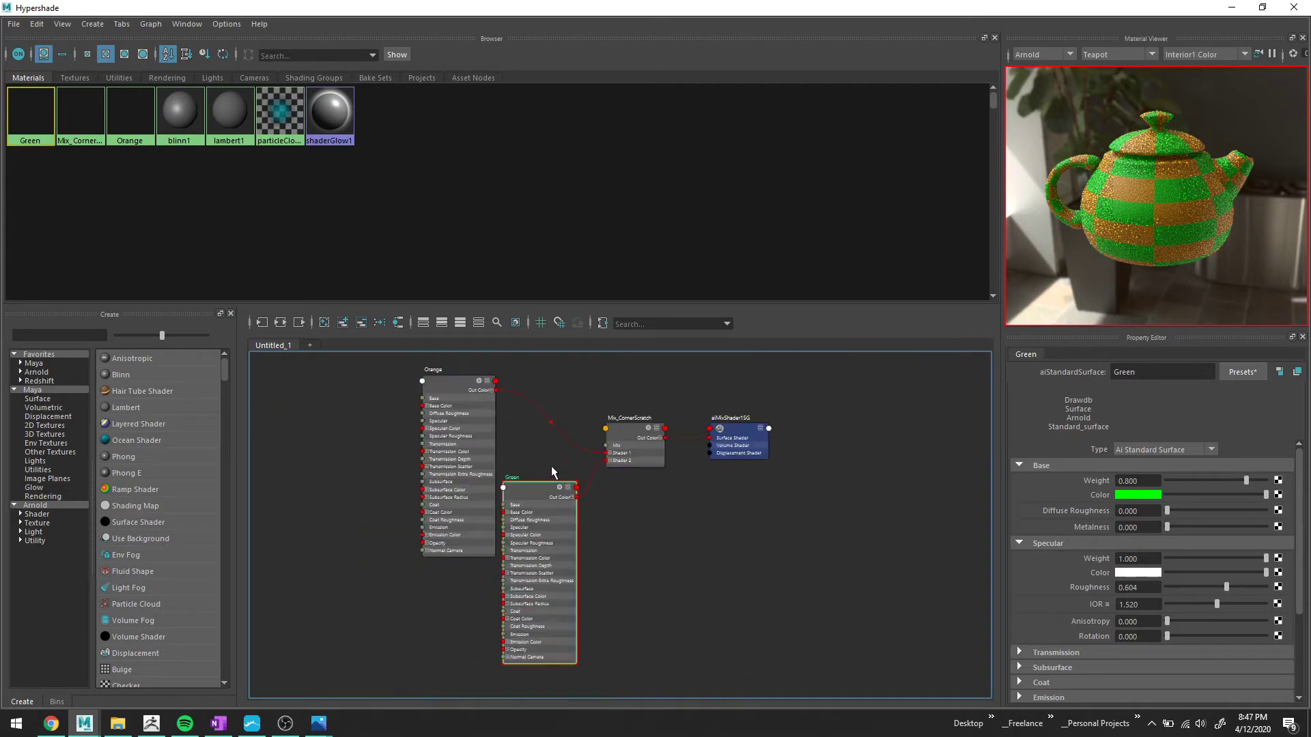
pyautogui.scroll(2, 544, 454)
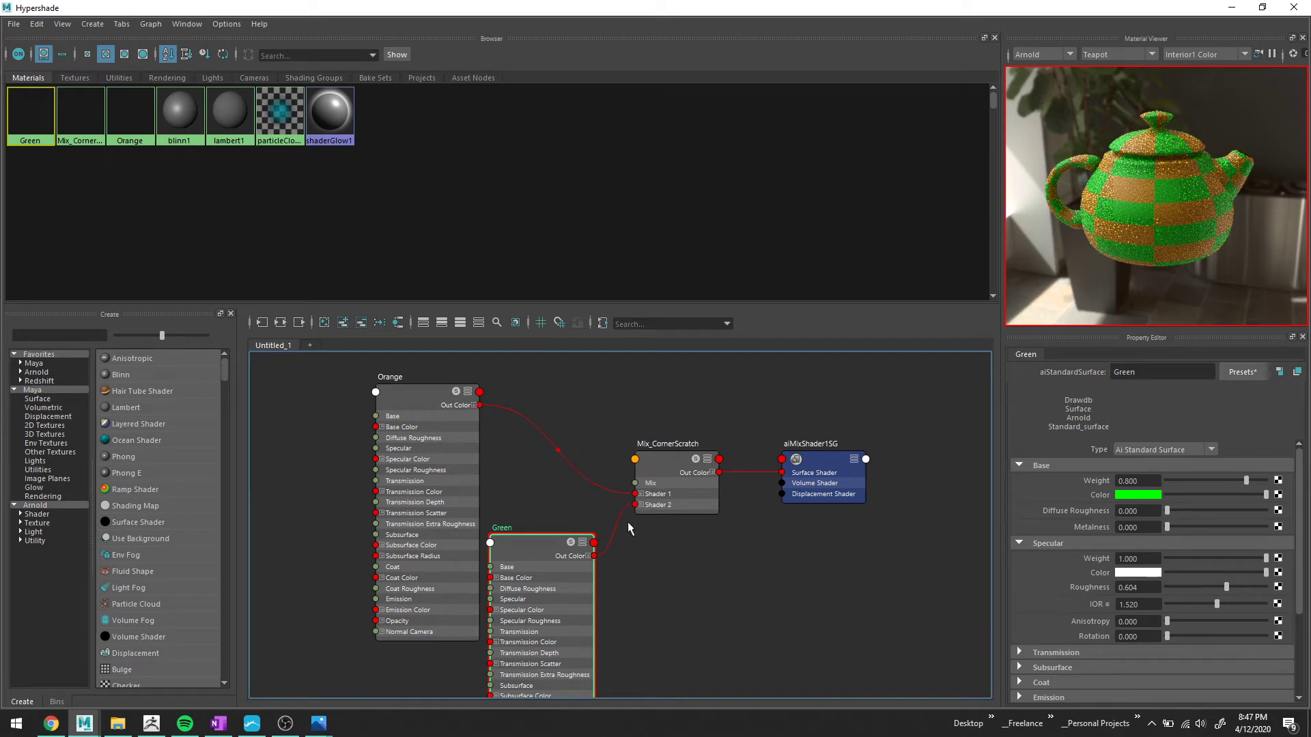
# Collapse the attribute lists of the Orange and Green nodes and stack them closely beside Mix_CornerScratch.
pyautogui.click(645, 465)
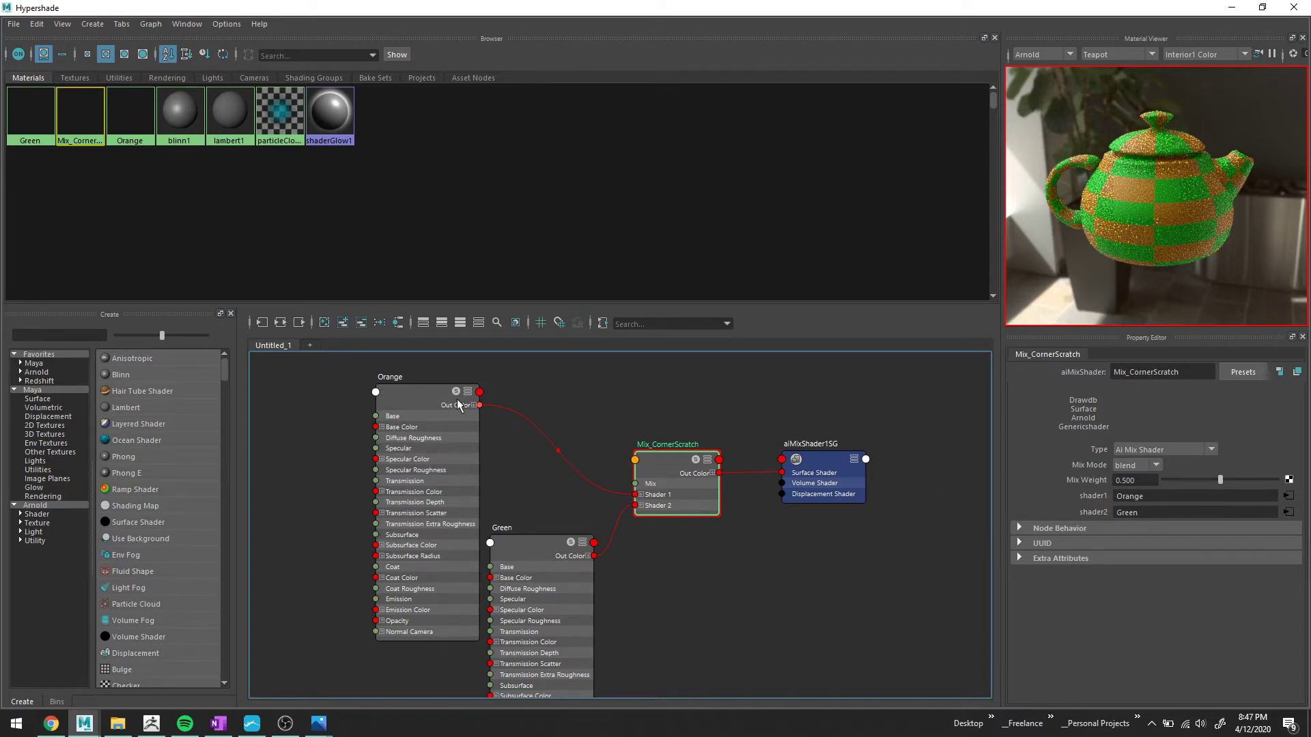
pyautogui.scroll(3, 456, 400)
pyautogui.scroll(-5, 457, 400)
pyautogui.click(468, 392)
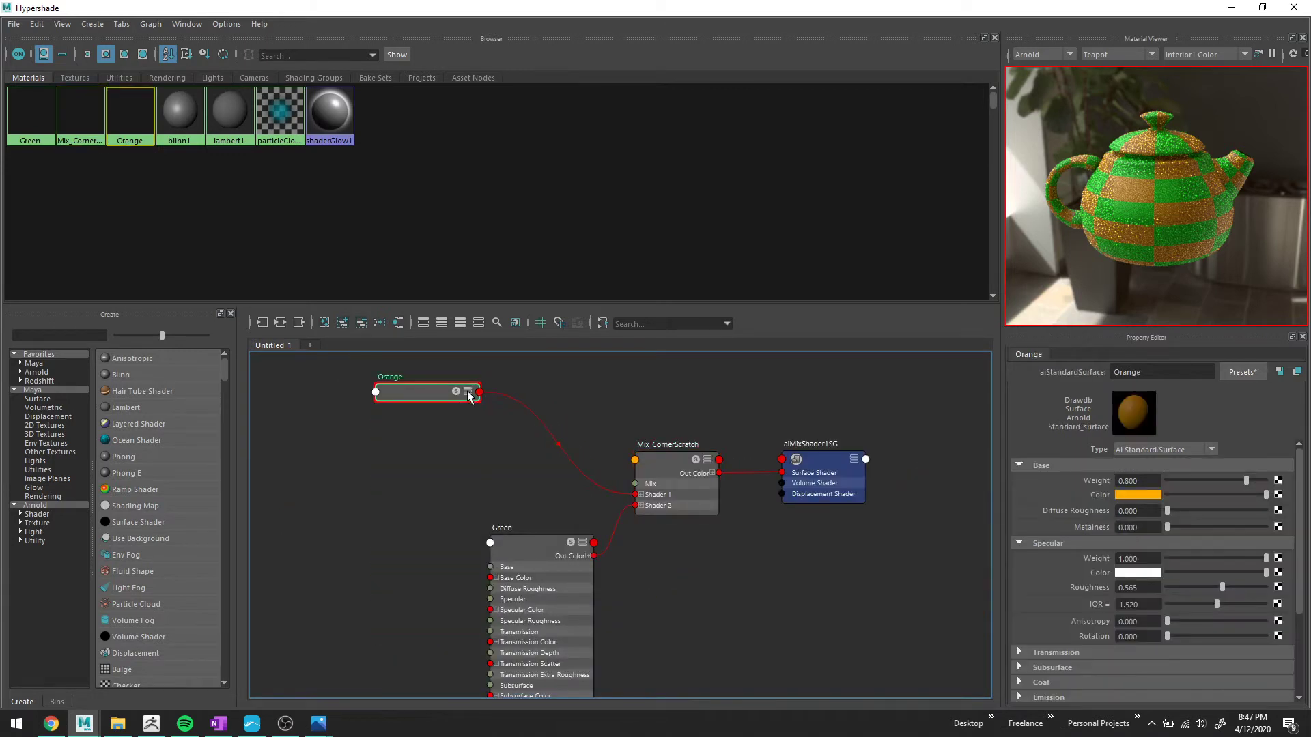
pyautogui.click(582, 542)
pyautogui.moveTo(531, 546); pyautogui.dragTo(497, 512)
pyautogui.moveTo(431, 399); pyautogui.dragTo(523, 491)
pyautogui.scroll(5, 523, 491)
pyautogui.click(590, 457)
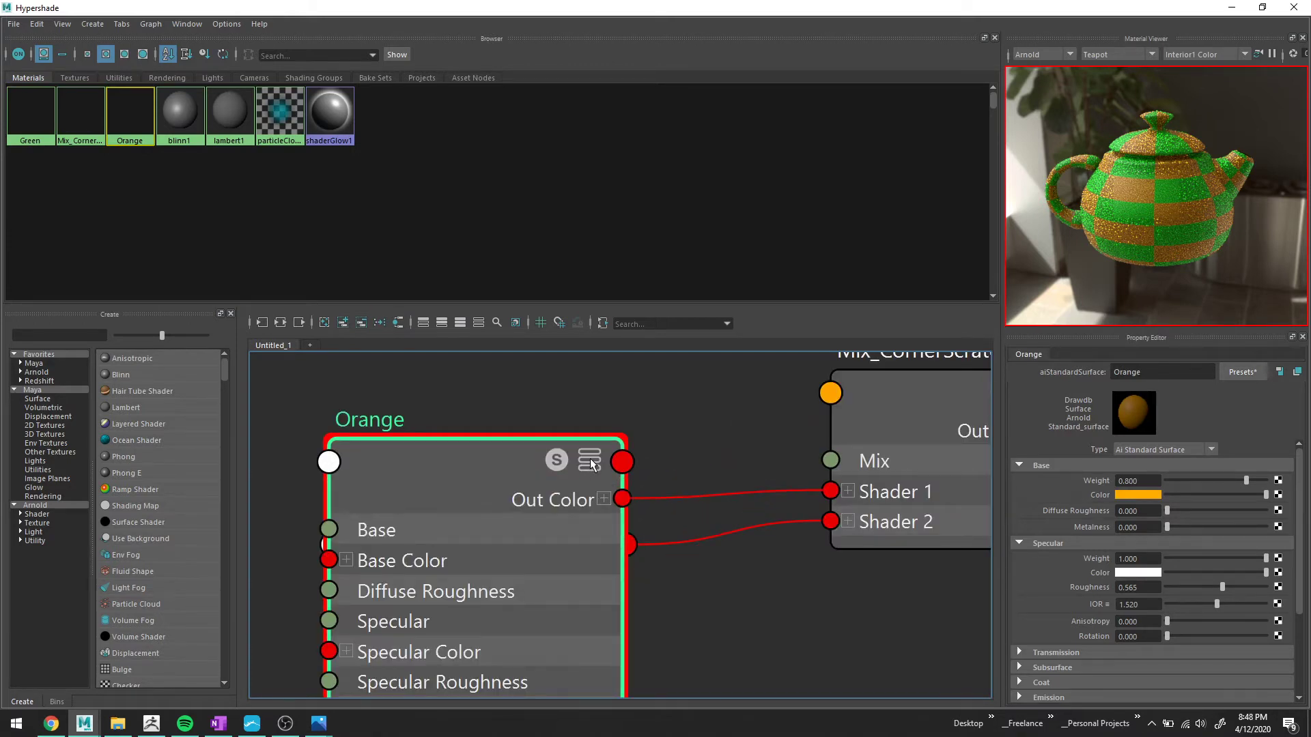
pyautogui.click(590, 457)
pyautogui.scroll(-2, 686, 465)
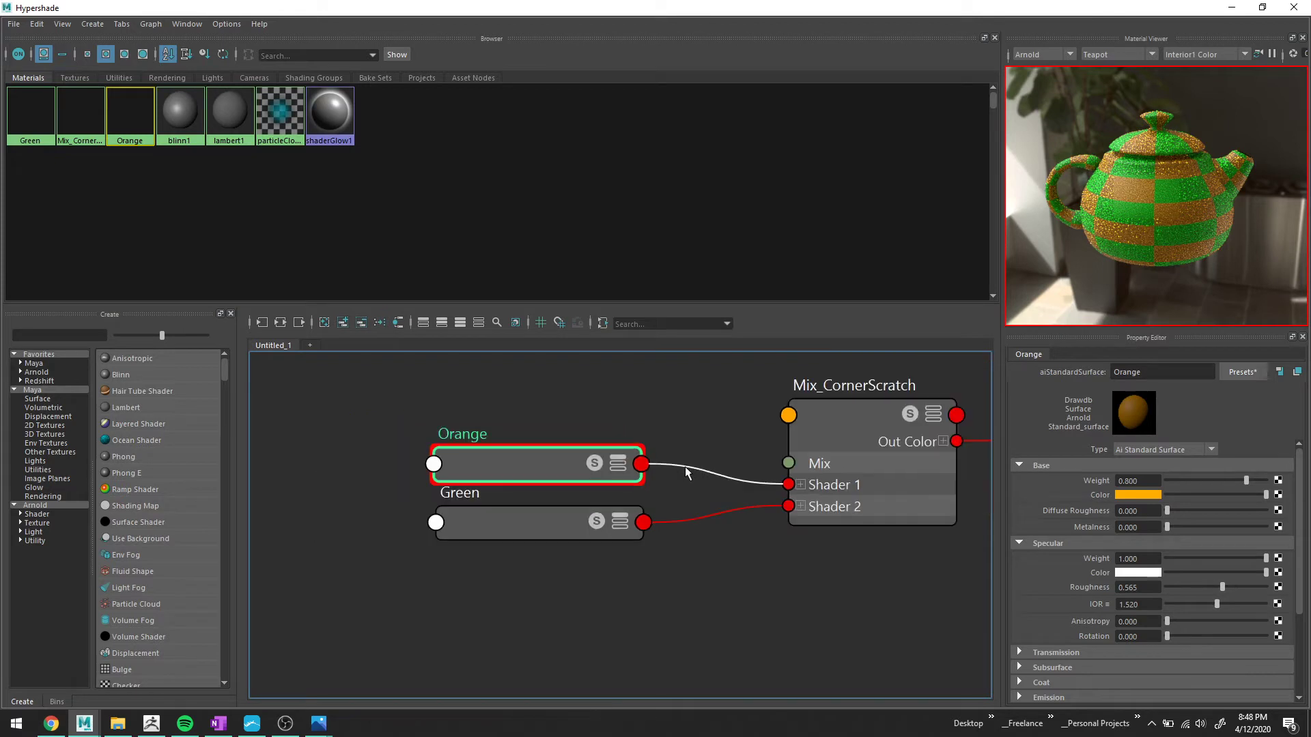
pyautogui.keyDown('alt'); pyautogui.moveTo(717, 471); pyautogui.dragTo(574, 458, button='middle'); pyautogui.keyUp('alt')
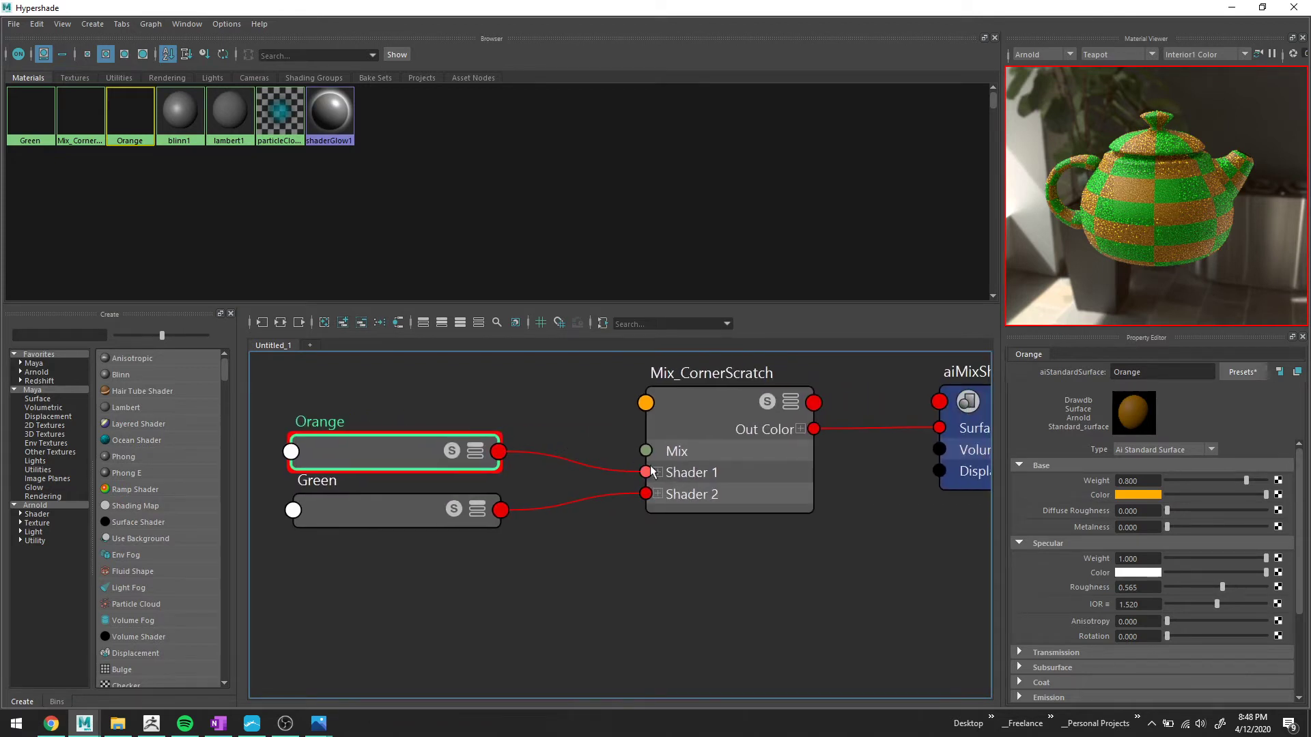
pyautogui.click(657, 472)
pyautogui.click(657, 472)
pyautogui.press('a')
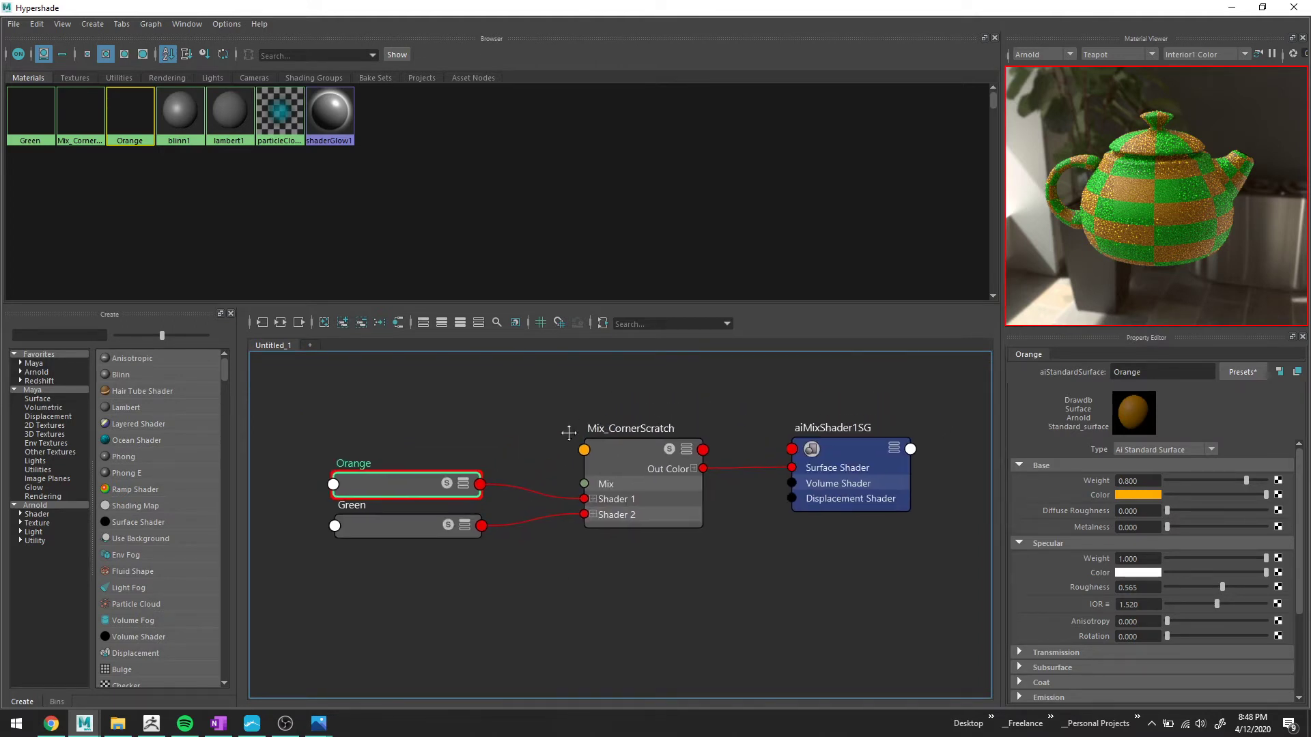
pyautogui.keyDown('alt'); pyautogui.moveTo(569, 433); pyautogui.dragTo(559, 447, button='middle'); pyautogui.keyUp('alt')
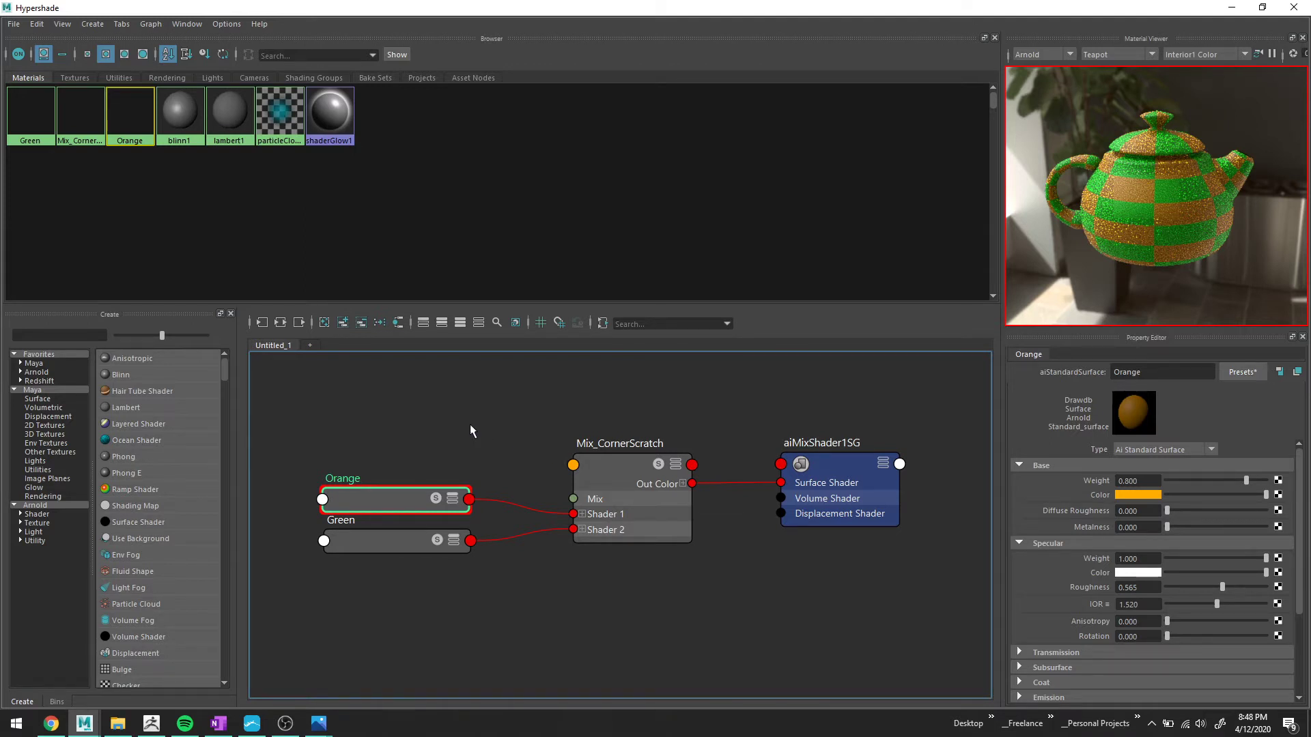
# Review the rendered models in the Arnold RenderView, then return to the Hypershade.
pyautogui.click(1233, 10)
pyautogui.click(784, 341)
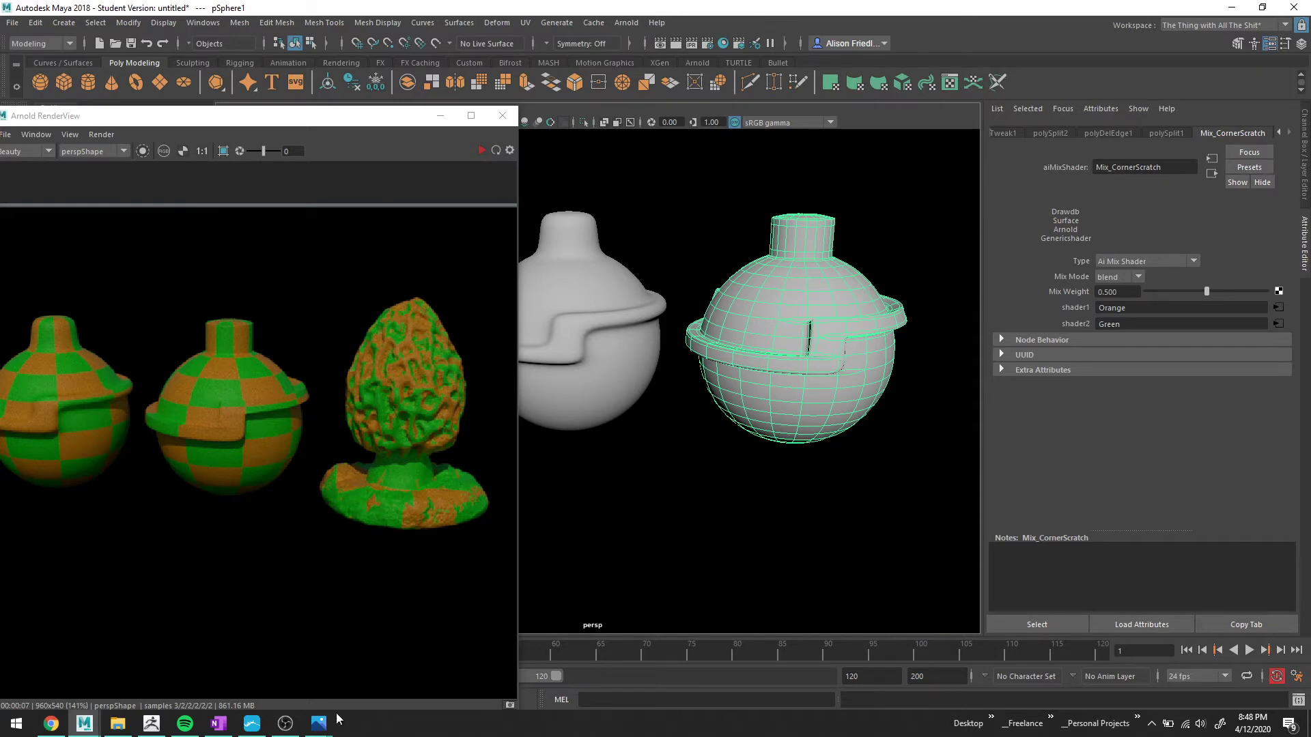
pyautogui.moveTo(193, 122); pyautogui.dragTo(223, 60)
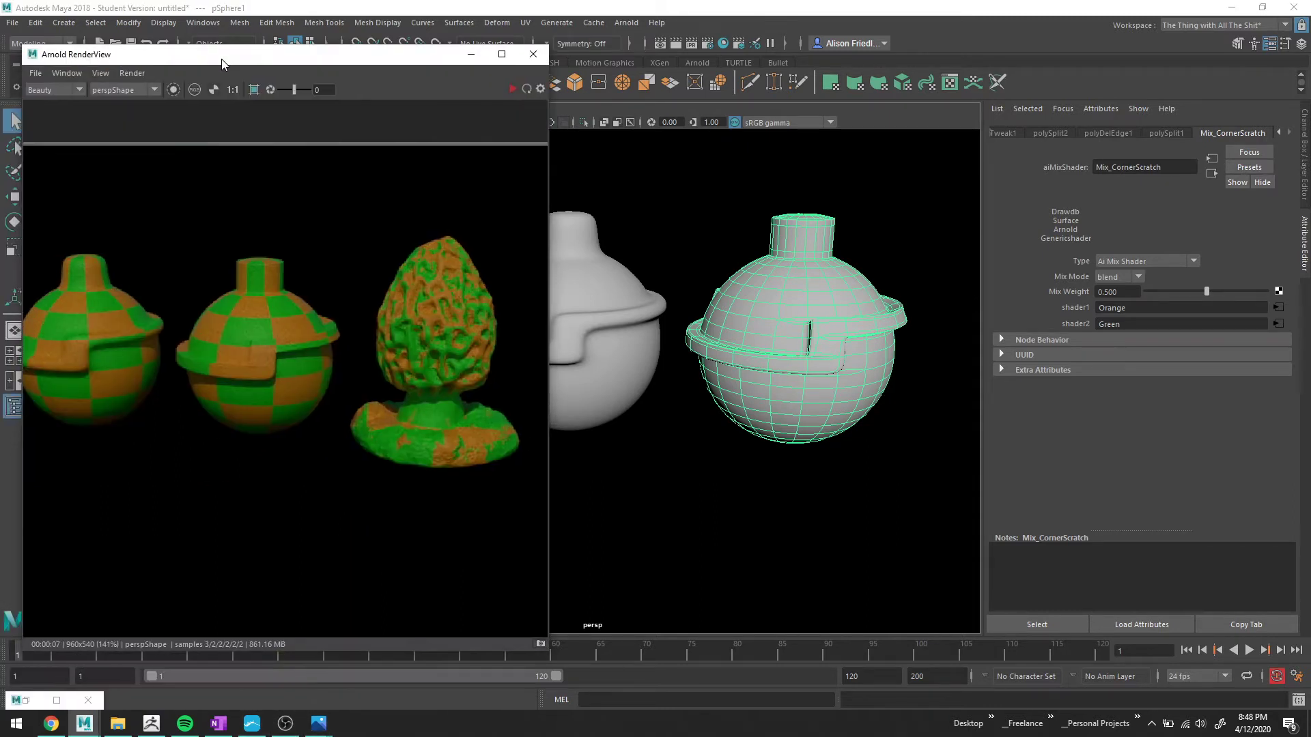
pyautogui.click(57, 700)
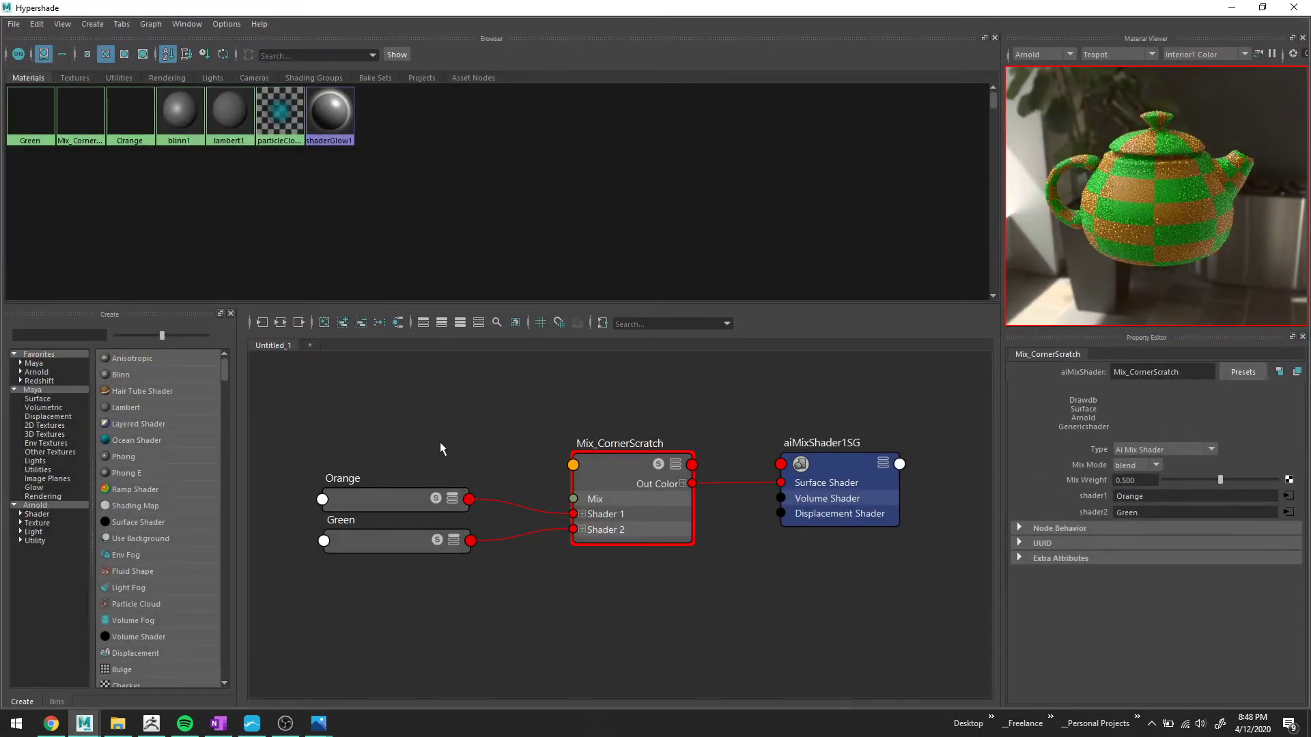
# Create an aiCurvature node and place it above the Orange and Green nodes.
pyautogui.press('Tab')
pyautogui.write('cur')
pyautogui.press('Down')
pyautogui.press('Down')
pyautogui.press('Return')
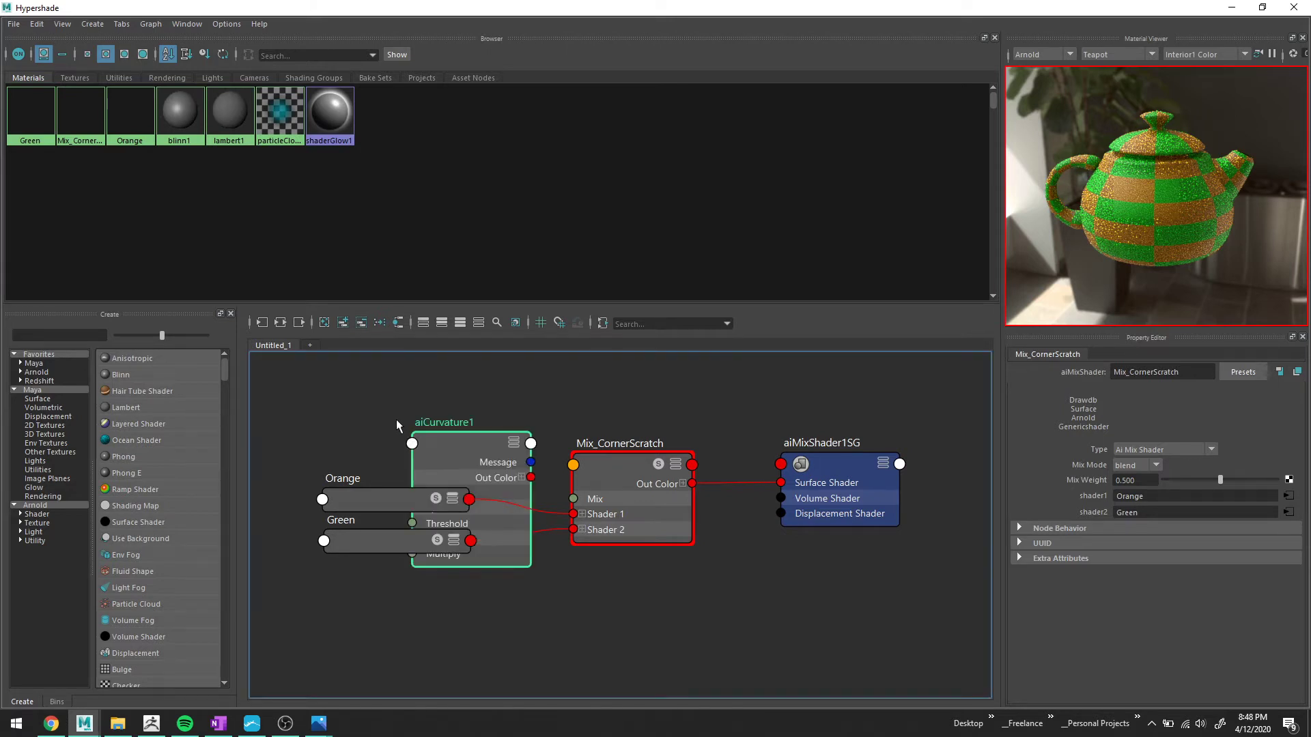
pyautogui.moveTo(448, 446); pyautogui.dragTo(334, 387)
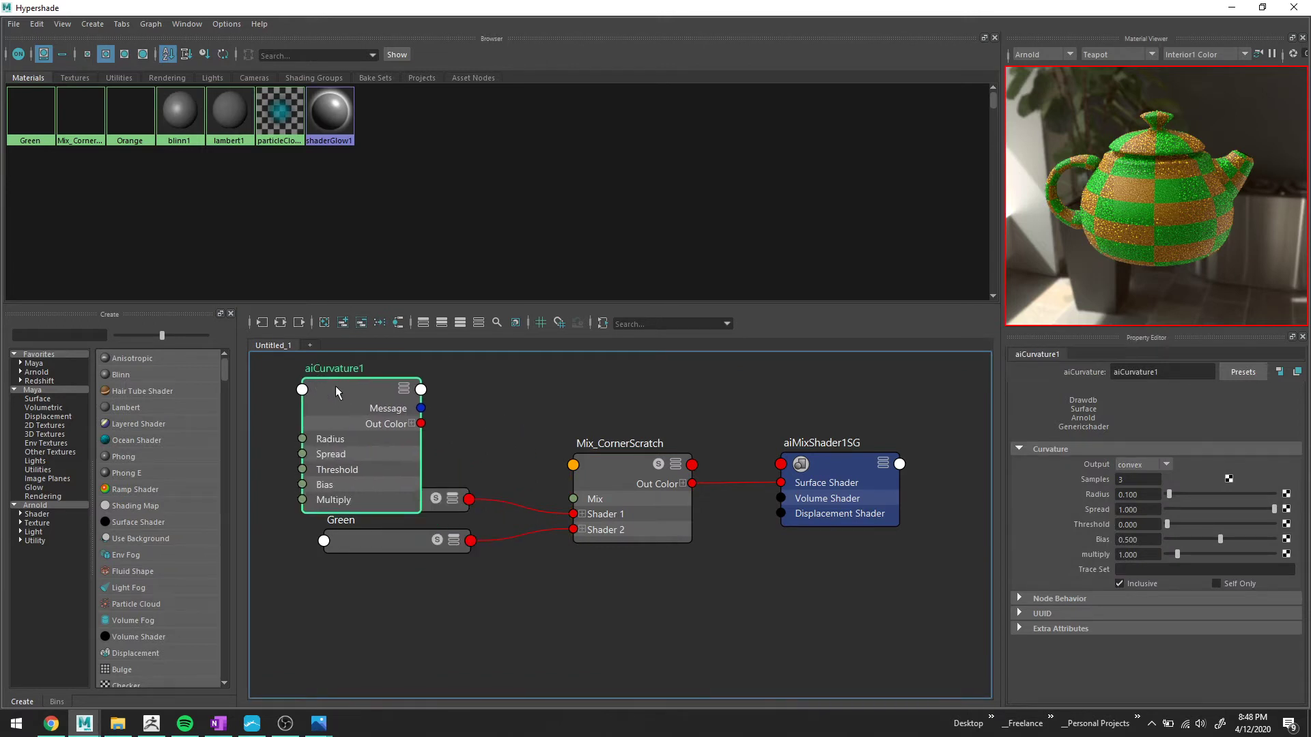
# Move the Green and Orange nodes below the aiCurvature1 node so they no longer overlap it.
pyautogui.moveTo(399, 544); pyautogui.dragTo(403, 552)
pyautogui.moveTo(411, 609); pyautogui.dragTo(419, 638)
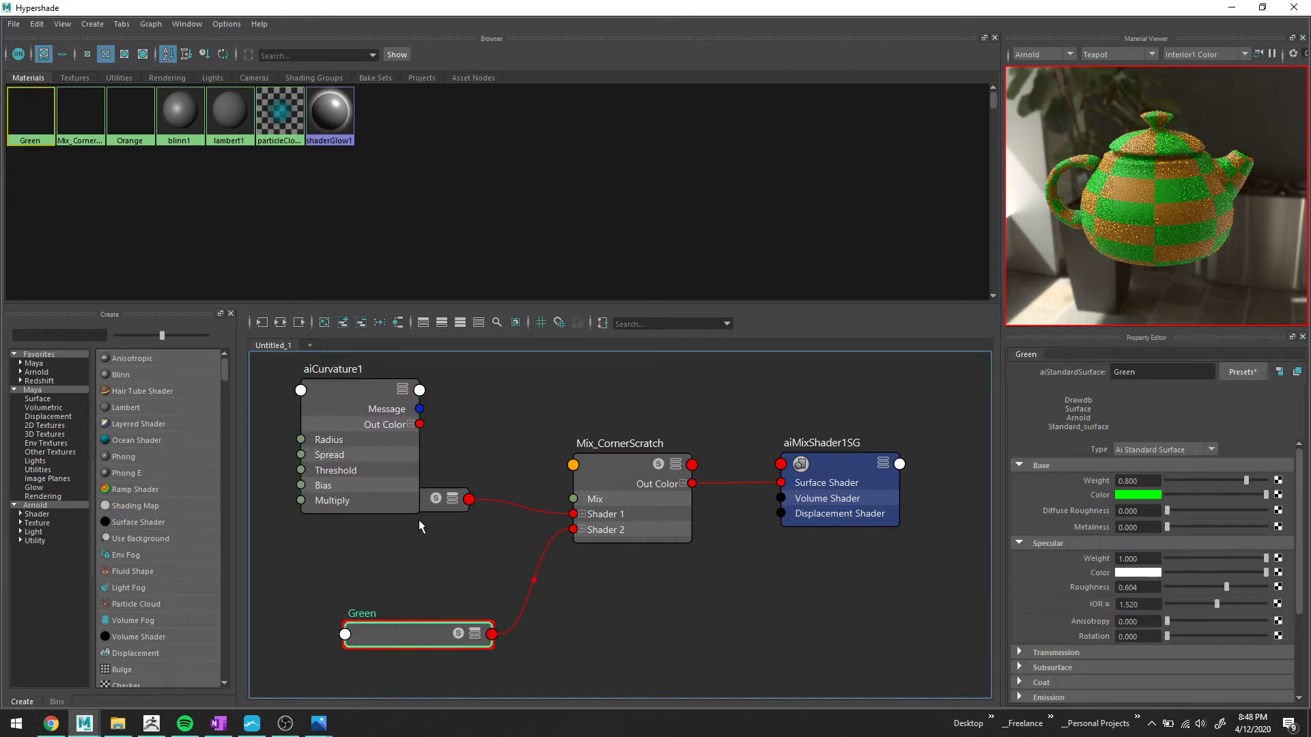
pyautogui.moveTo(427, 512); pyautogui.dragTo(449, 604)
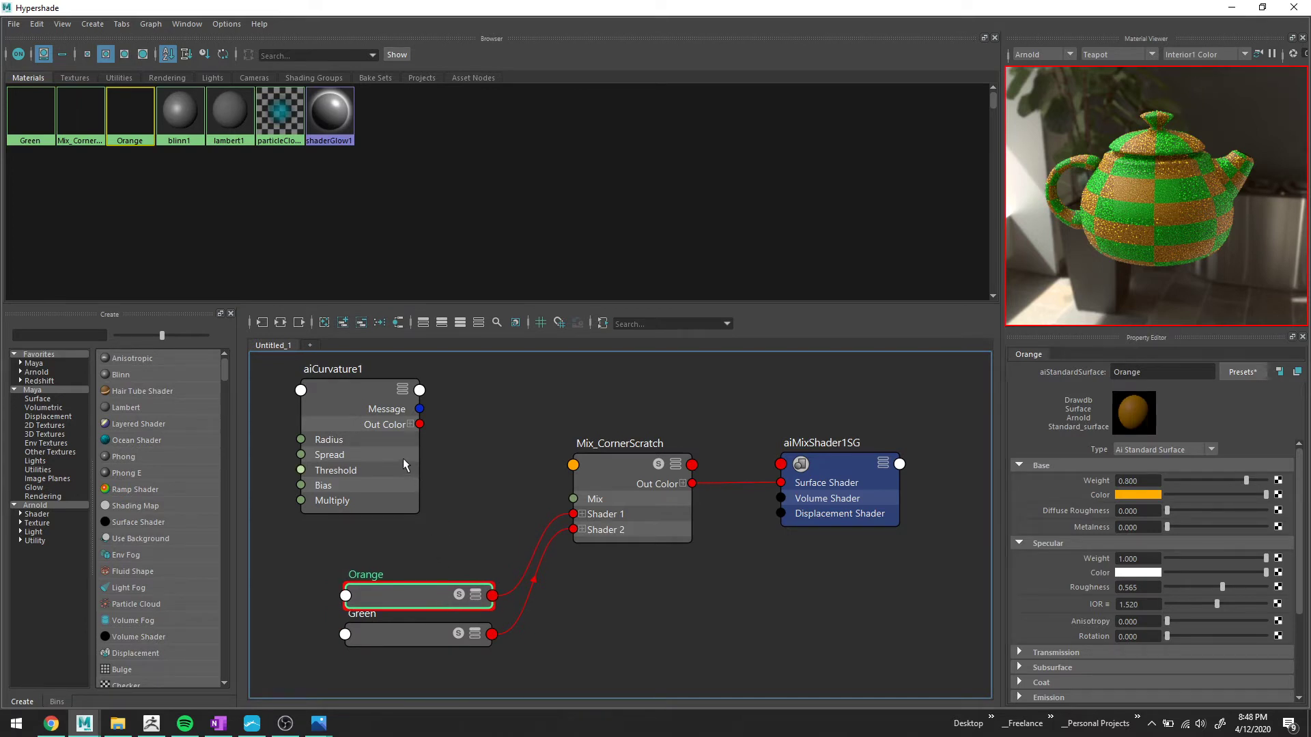
# Expand aiCurvature1's Out Color channels and connect Out Color B to the Mix input of Mix_CornerScratch.
pyautogui.moveTo(407, 424); pyautogui.dragTo(575, 496)
pyautogui.click(409, 425)
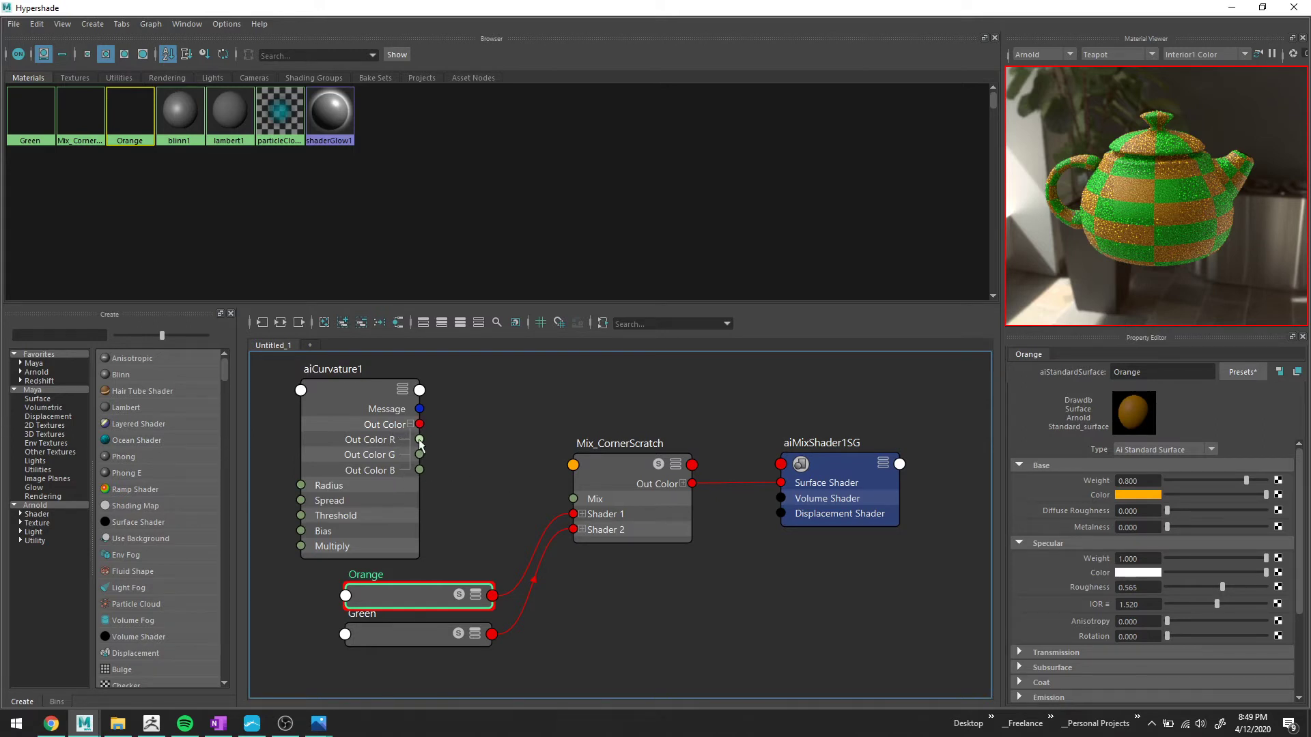
pyautogui.moveTo(503, 475); pyautogui.dragTo(576, 494)
pyautogui.moveTo(475, 476); pyautogui.dragTo(573, 500)
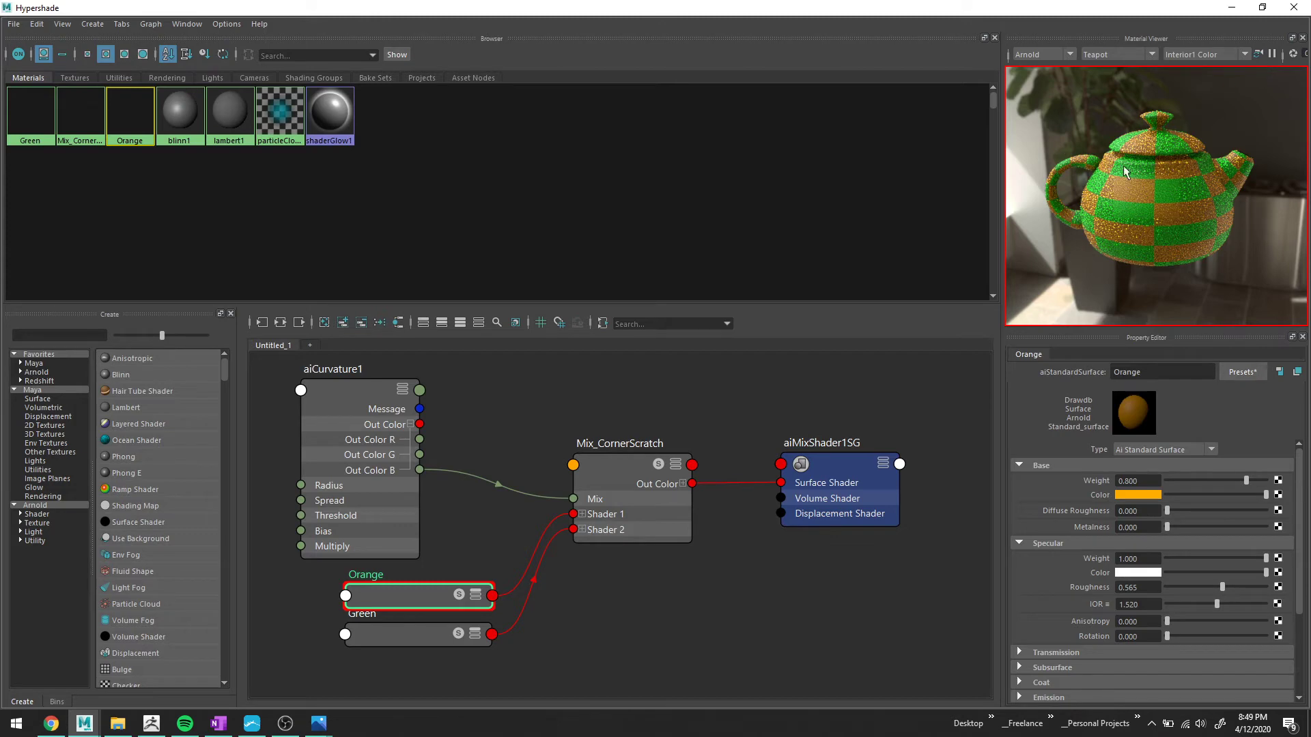
# Start the Arnold RenderView render and set its crop region around the two ball models.
pyautogui.click(616, 477)
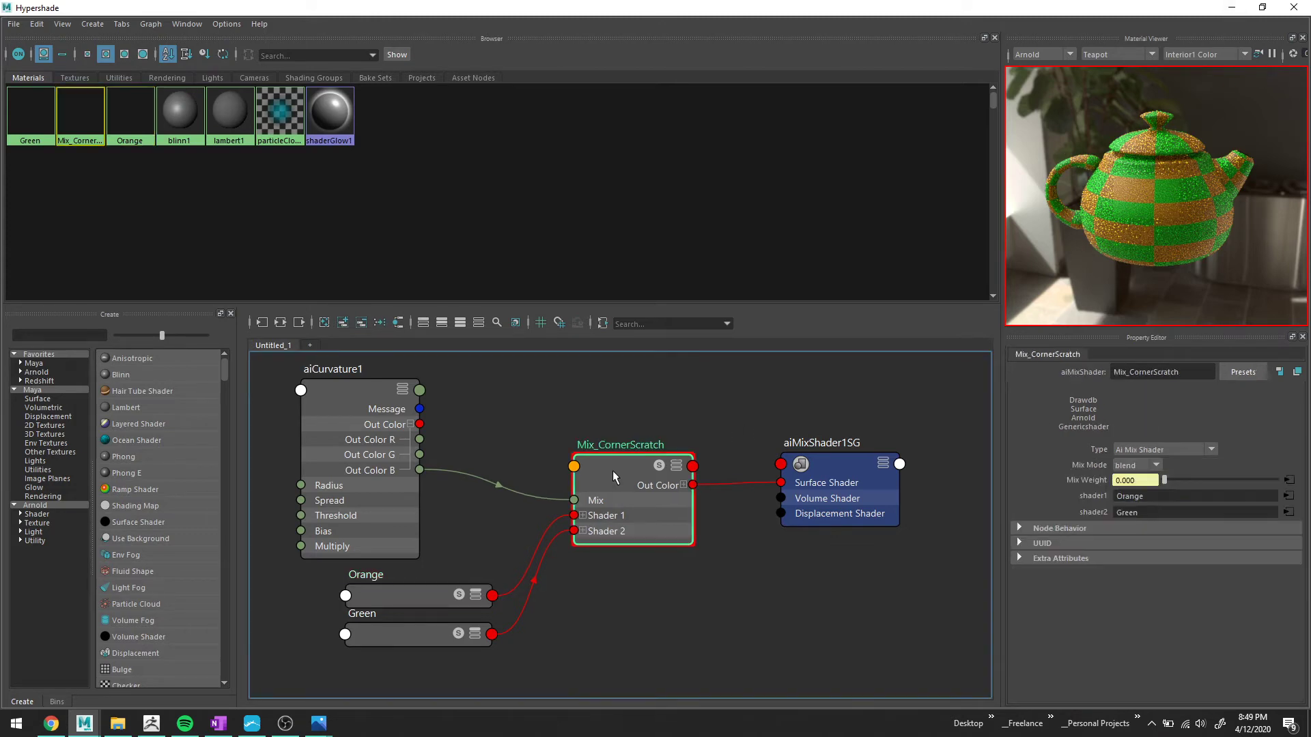
pyautogui.click(1232, 8)
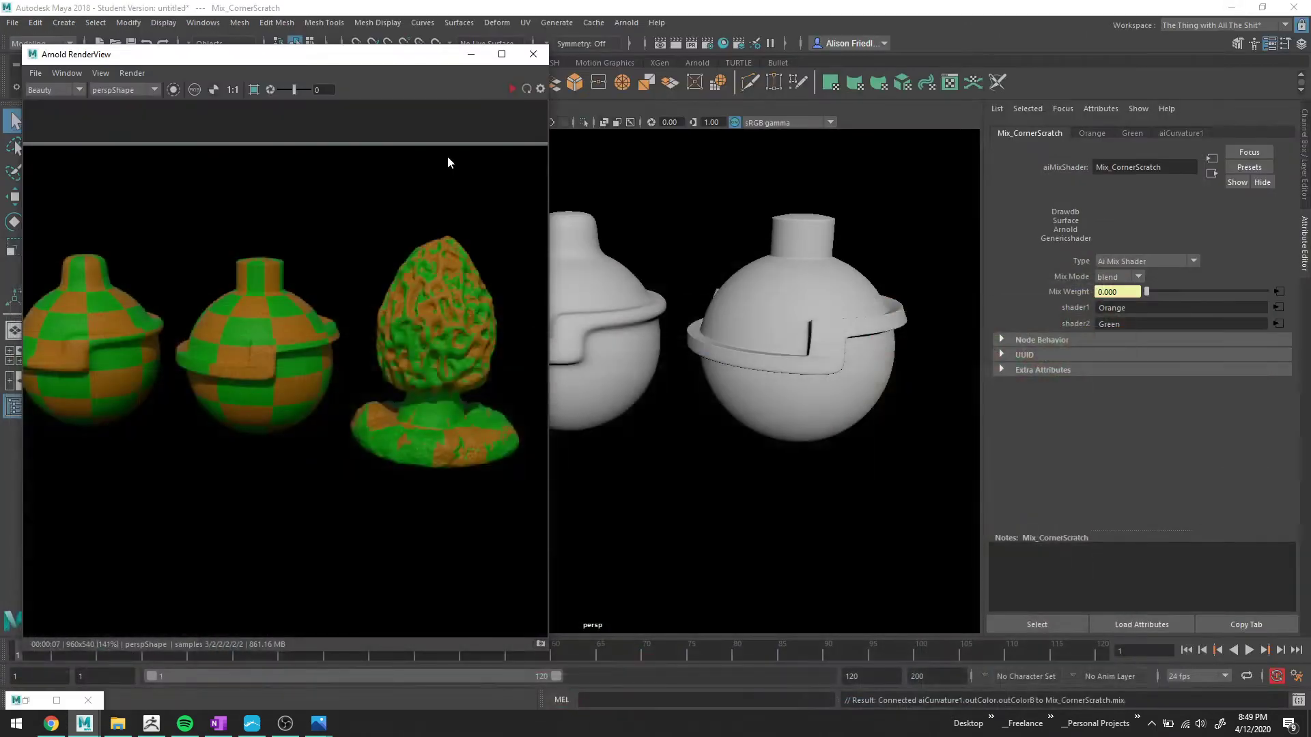
pyautogui.click(253, 90)
pyautogui.moveTo(143, 209); pyautogui.dragTo(374, 459)
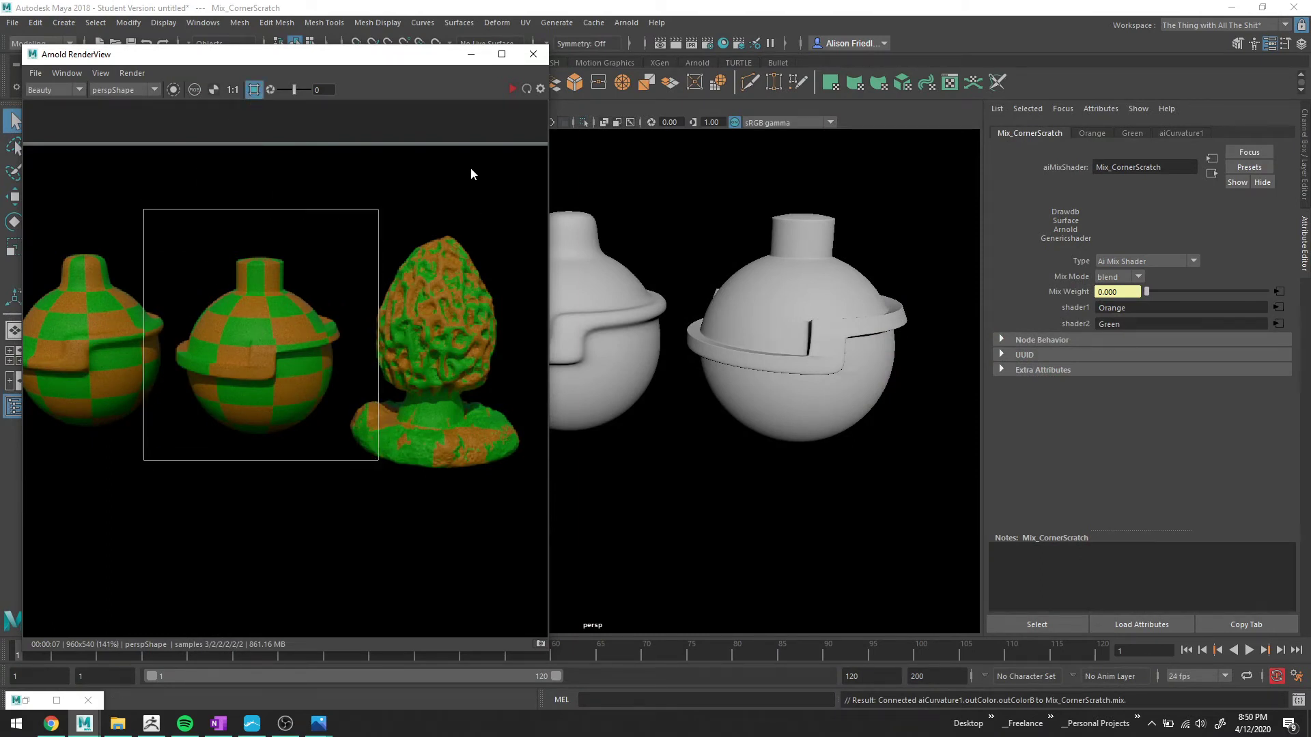
pyautogui.click(512, 90)
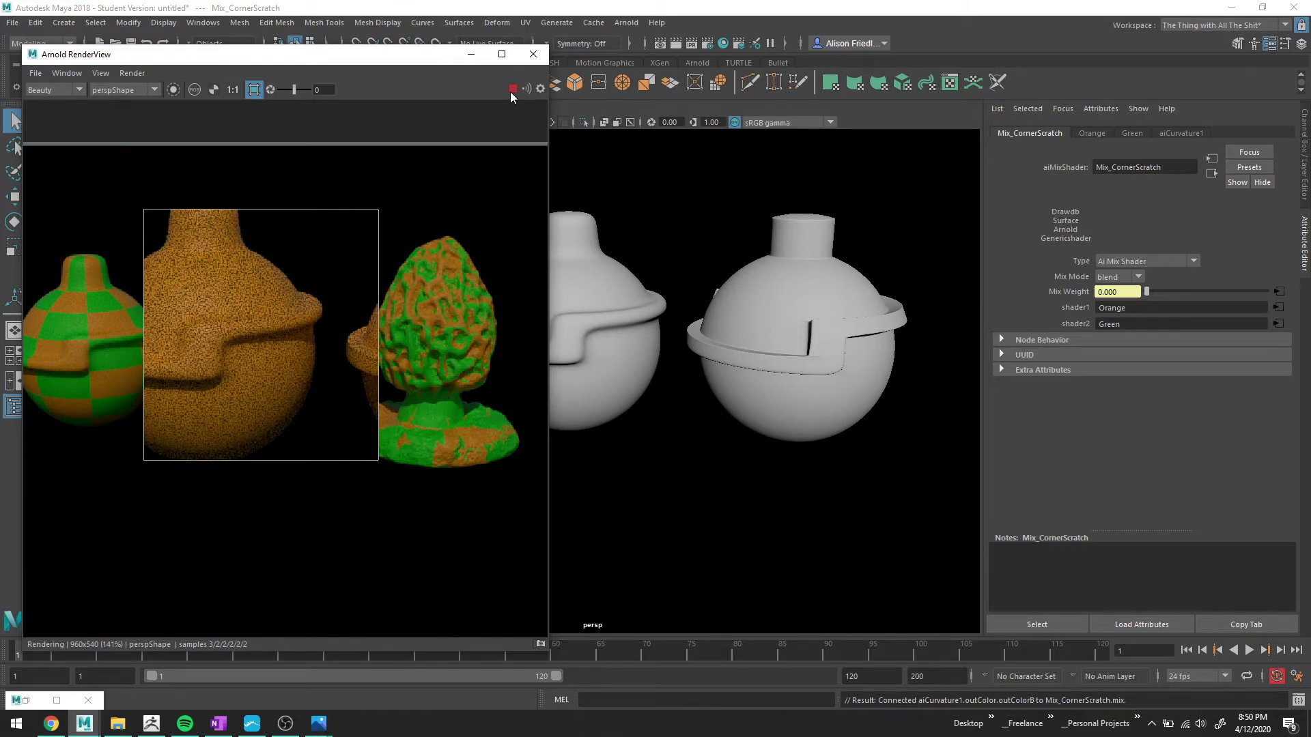
pyautogui.click(253, 90)
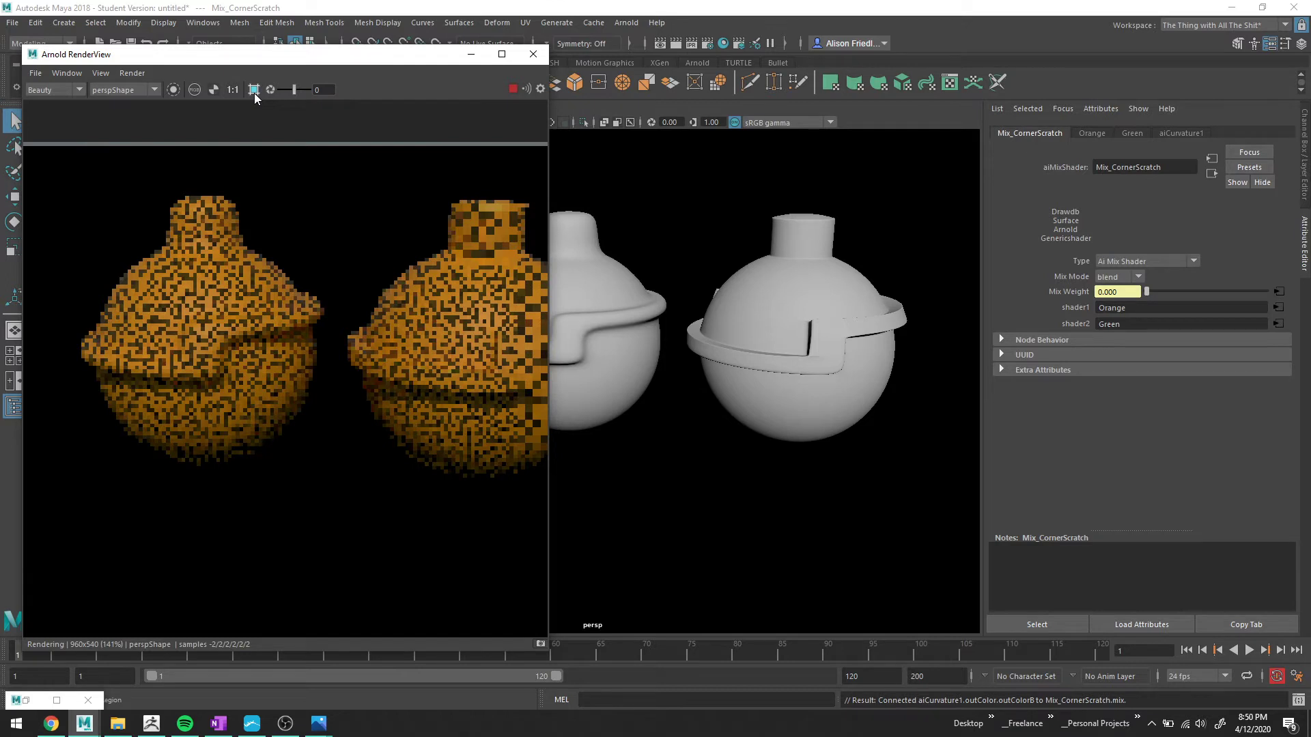
pyautogui.click(253, 89)
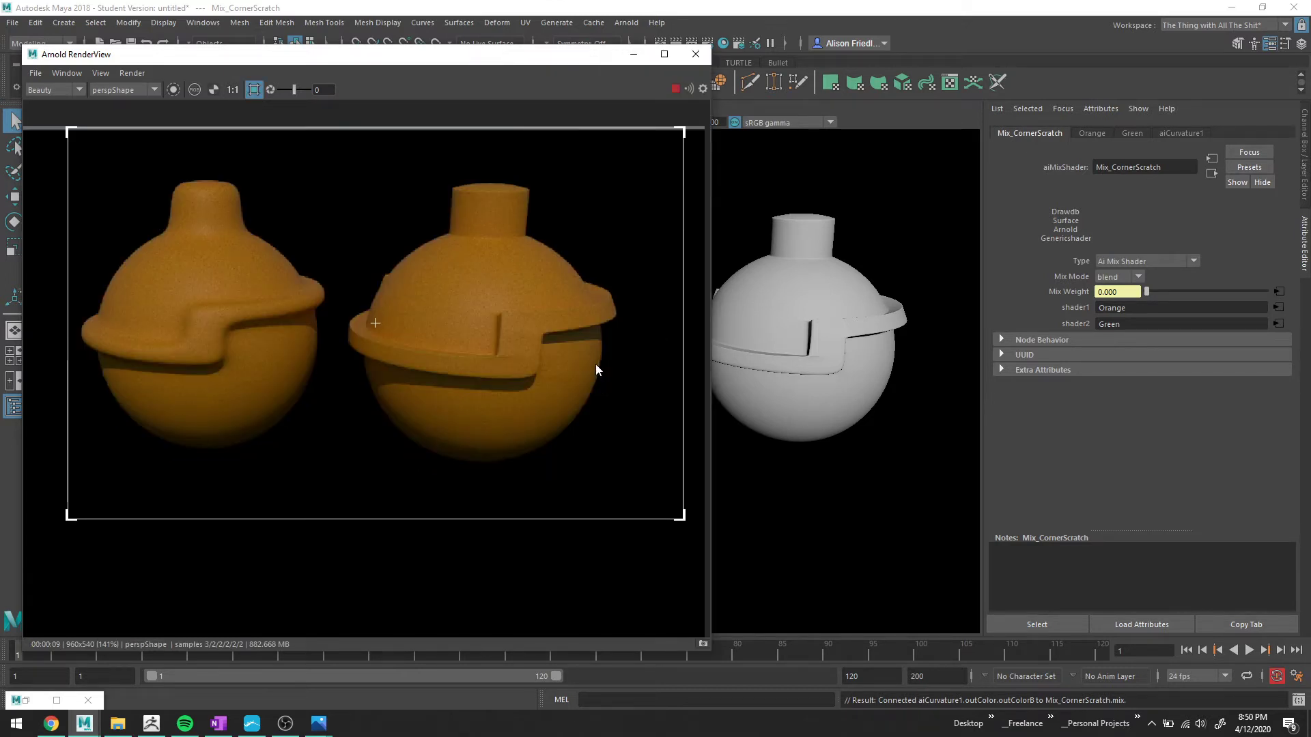
# Restore the Hypershade, shrink its window and place it beside the Arnold RenderView.
pyautogui.click(28, 701)
pyautogui.click(1262, 7)
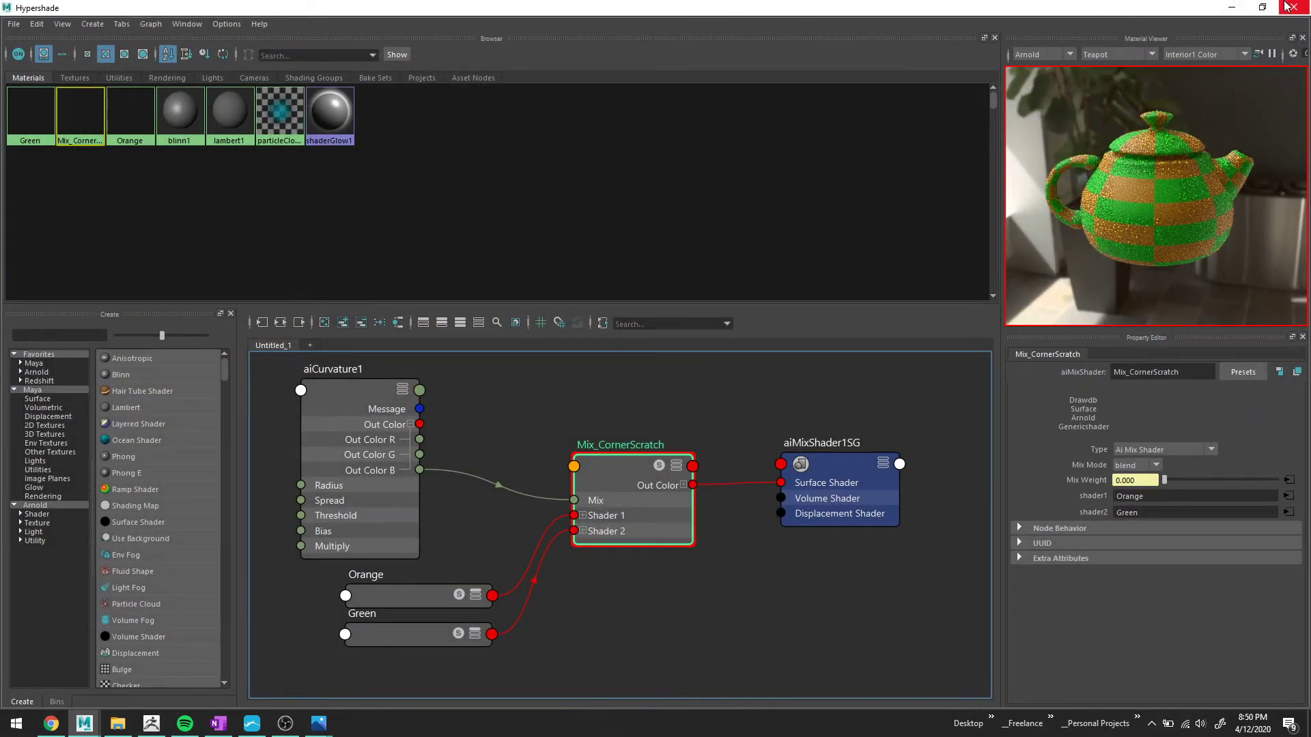
pyautogui.click(1263, 8)
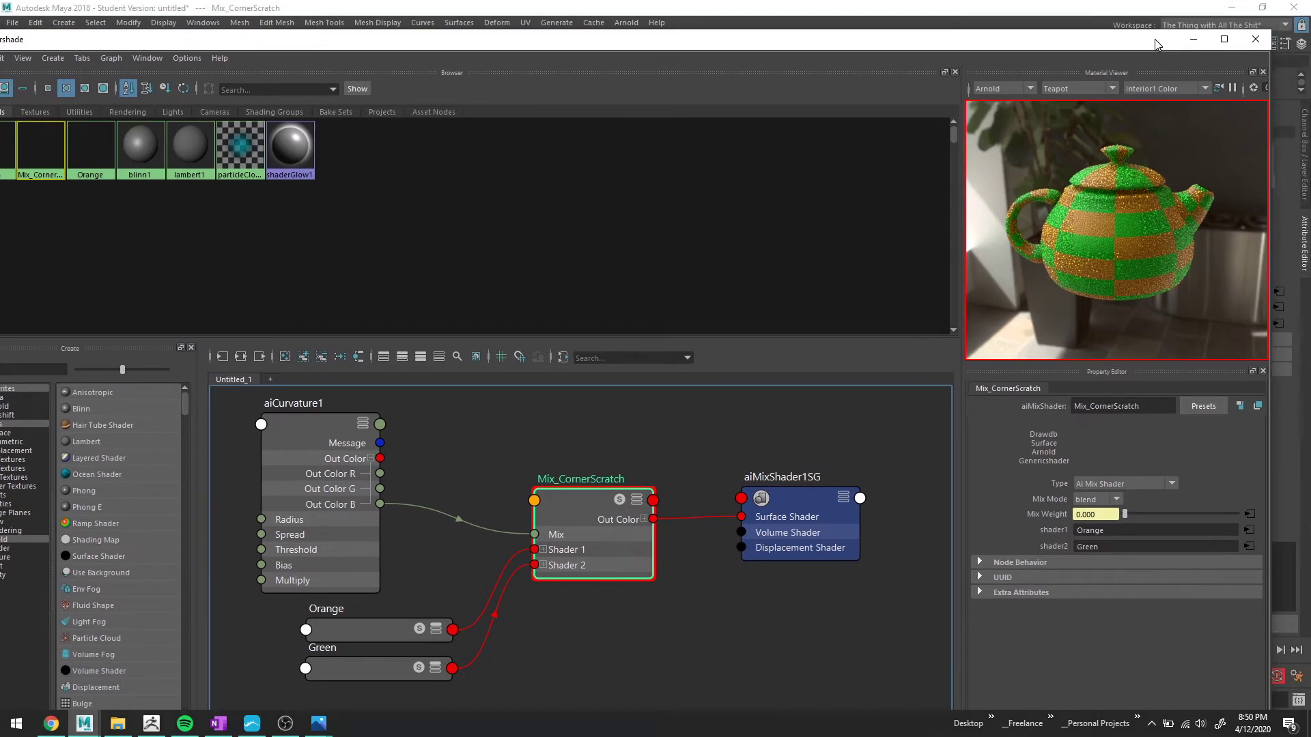
pyautogui.moveTo(1269, 30); pyautogui.dragTo(642, 162)
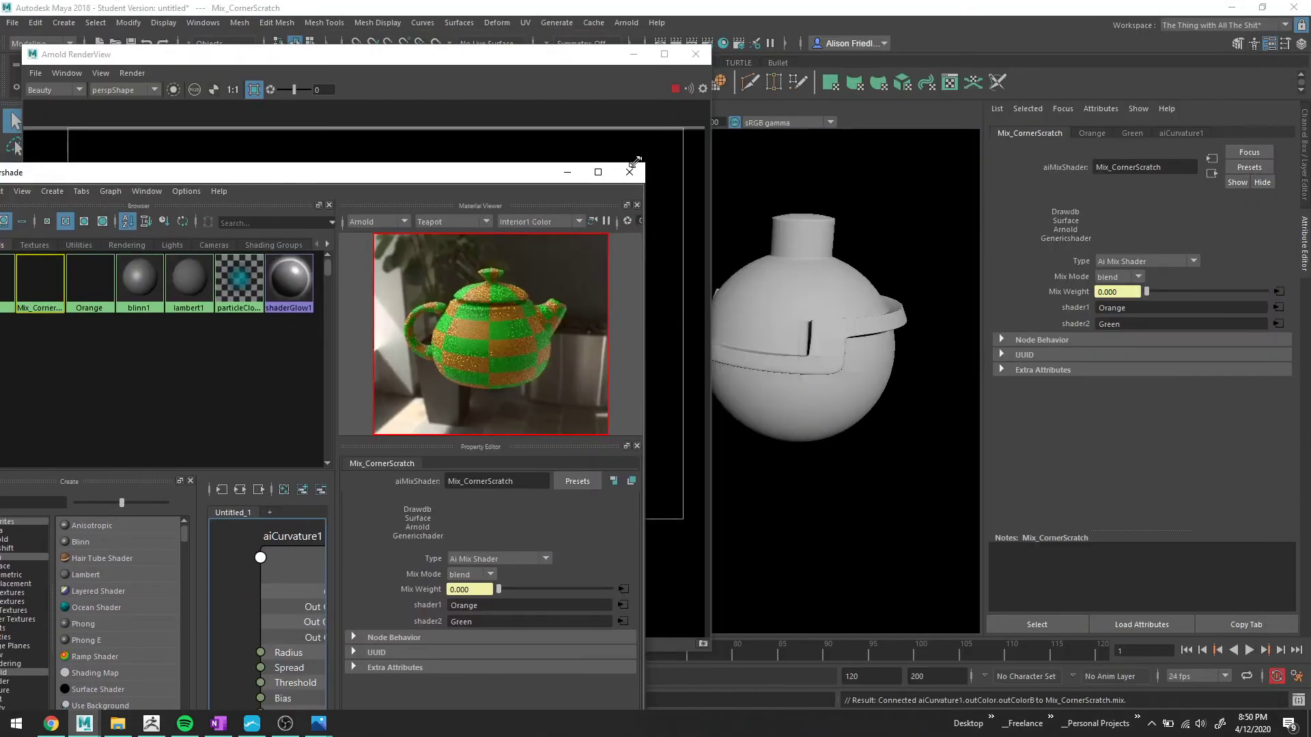
pyautogui.moveTo(373, 184); pyautogui.dragTo(1047, 100)
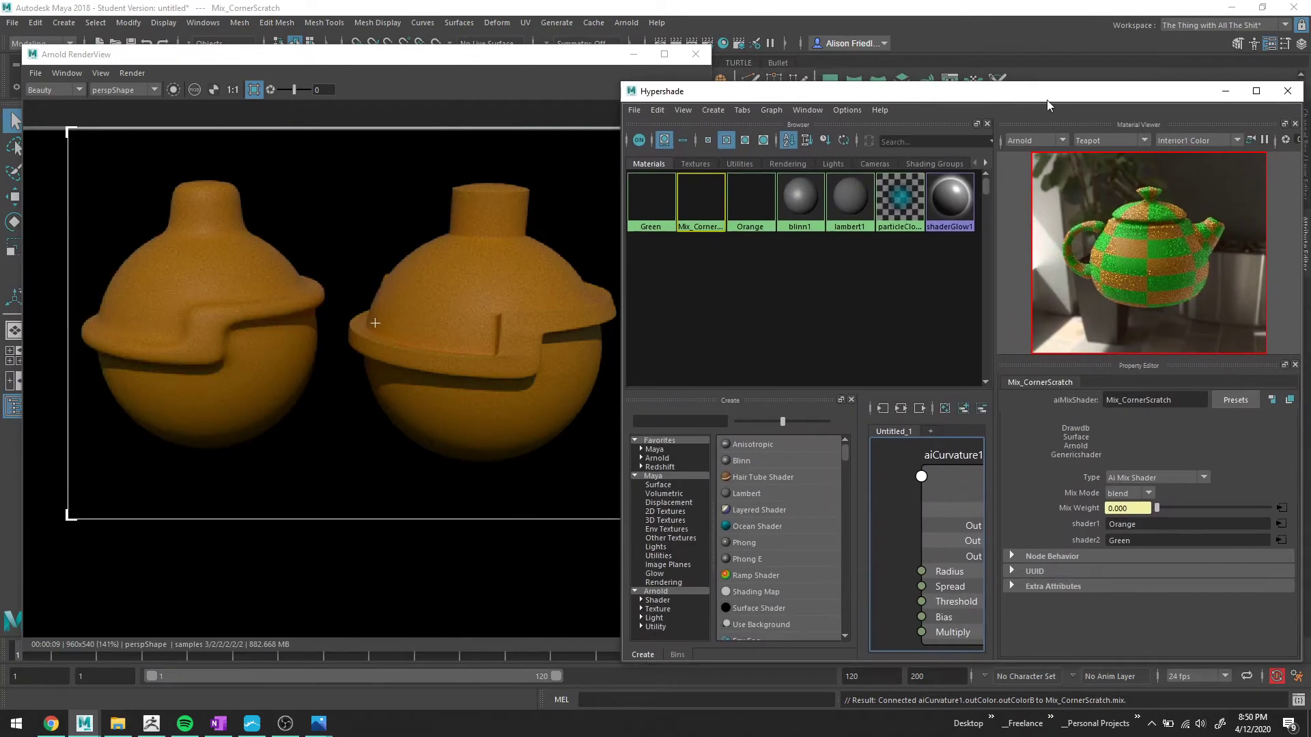
# Isolate the aiCurvature1 node's output in the RenderView and limit the crop region to the hard-edged ball.
pyautogui.click(174, 98)
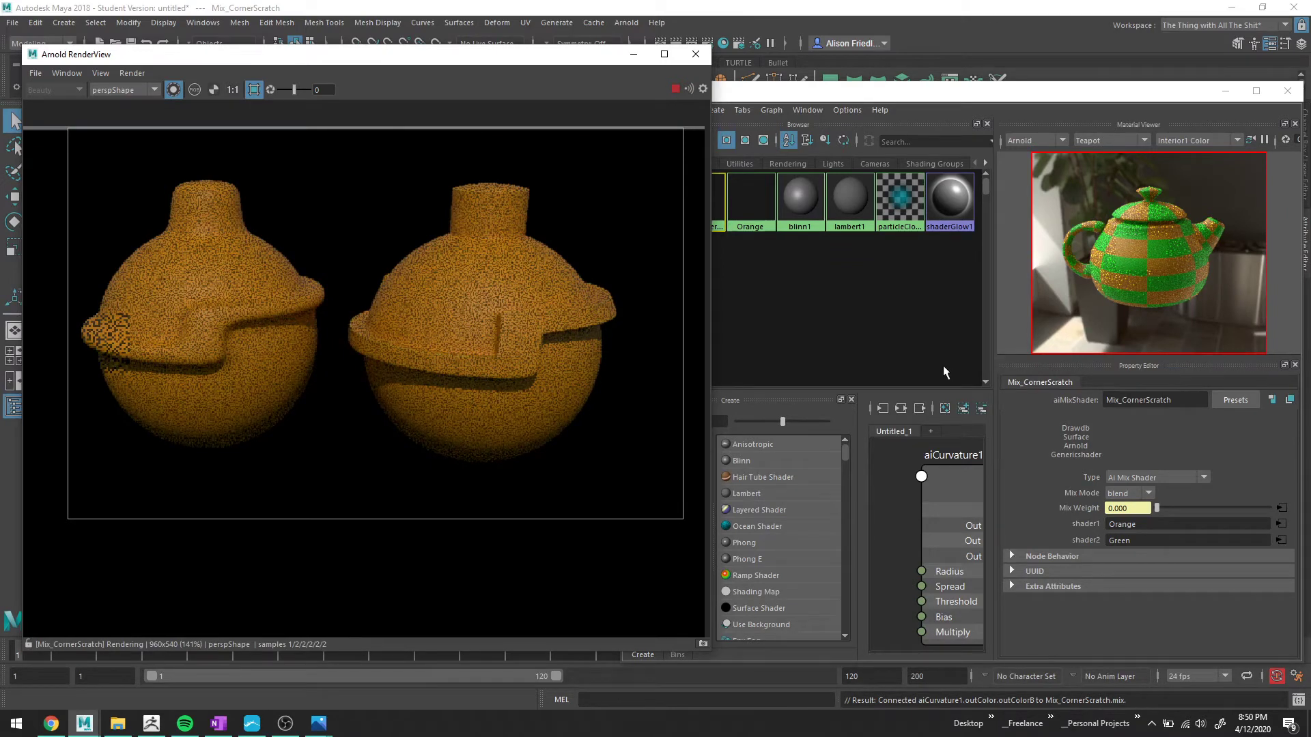
pyautogui.click(943, 366)
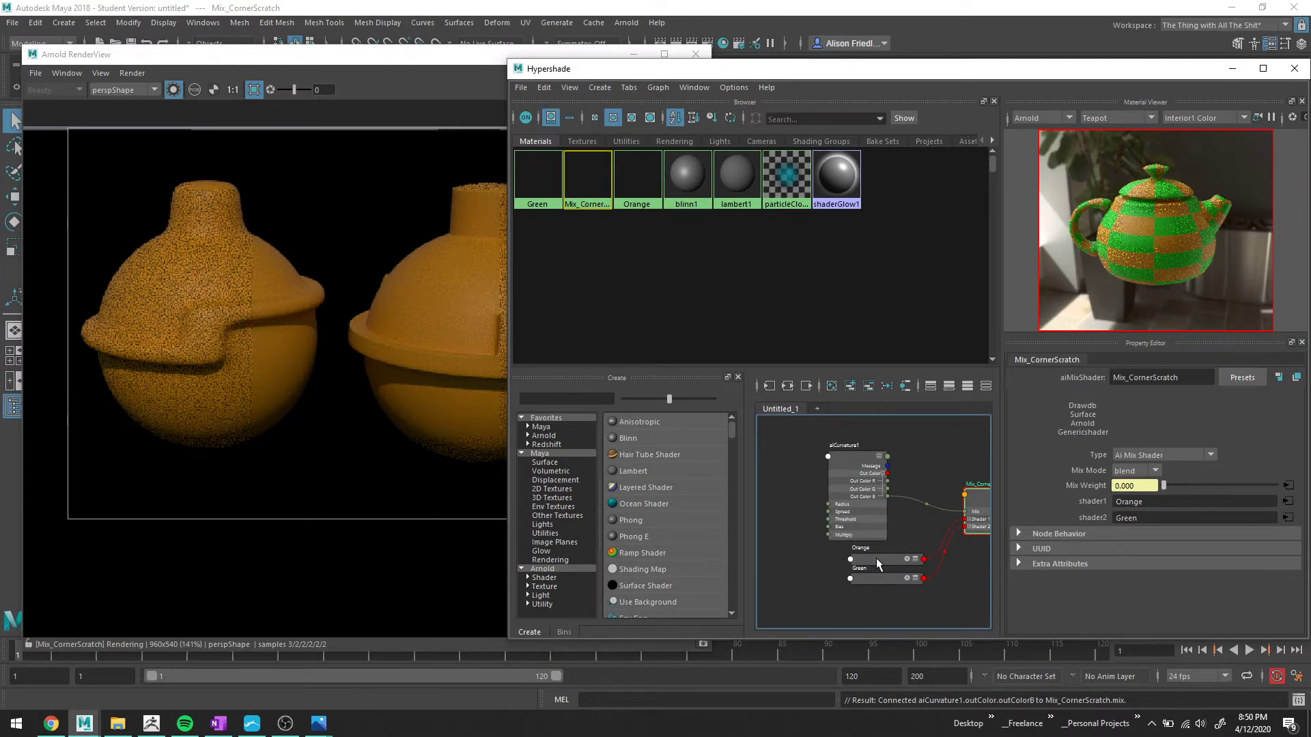
pyautogui.click(875, 558)
pyautogui.moveTo(74, 514); pyautogui.dragTo(325, 512)
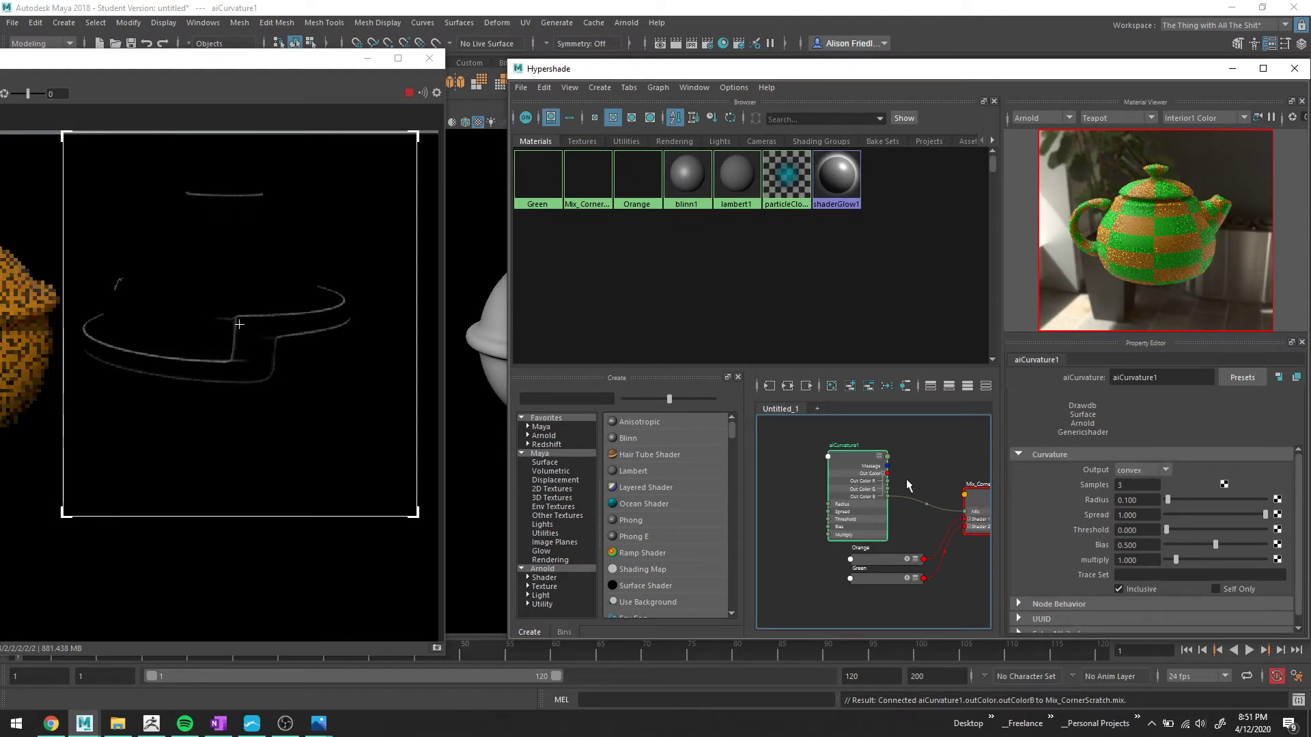
# Set aiCurvature1's radius to 0.979 and bias to 0.385, and isolate the node's output in the render.
pyautogui.moveTo(1173, 499); pyautogui.dragTo(1185, 503)
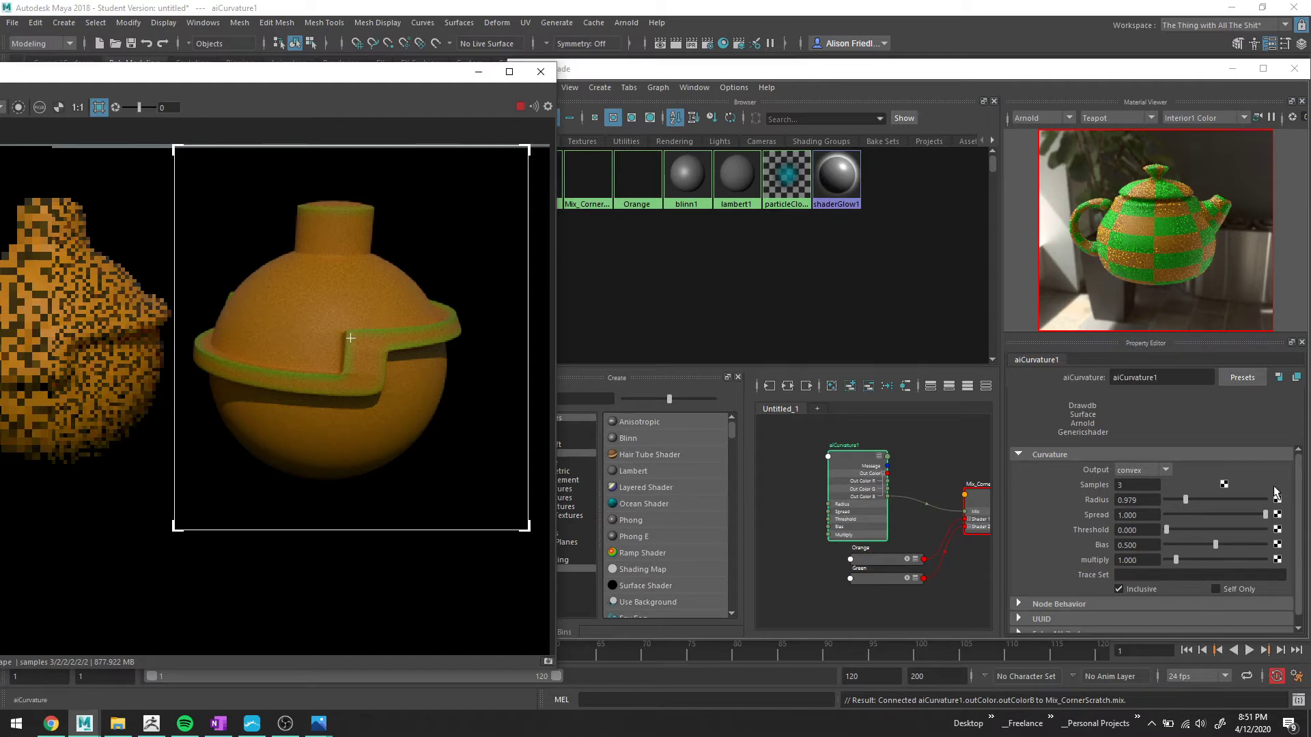
pyautogui.moveTo(1215, 544)
pyautogui.mouseDown()
pyautogui.moveTo(1187, 545)
pyautogui.moveTo(1203, 544)
pyautogui.mouseUp()
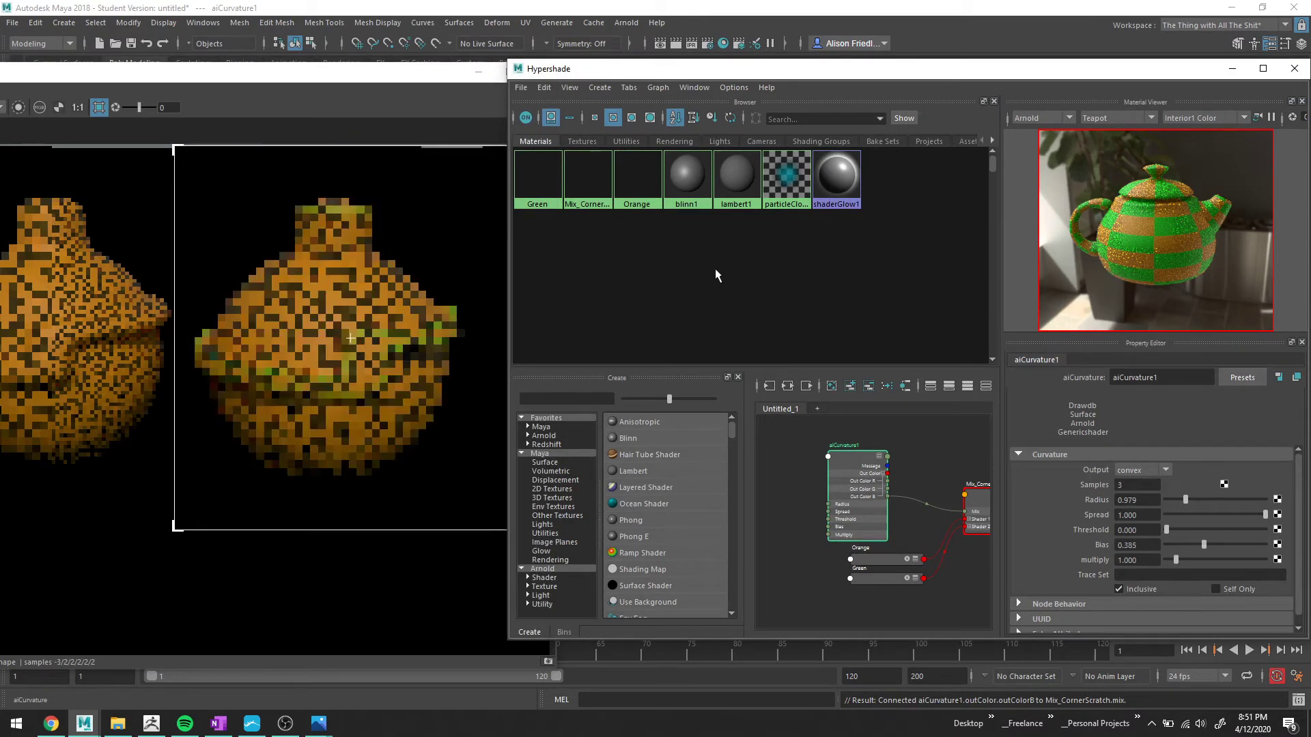
pyautogui.click(19, 108)
# Set aiCurvature1's threshold to 0.818, bias to 0.042, multiply to 10 and spread to 0.902, and show the full shaded render.
pyautogui.moveTo(1177, 559); pyautogui.dragTo(1226, 559)
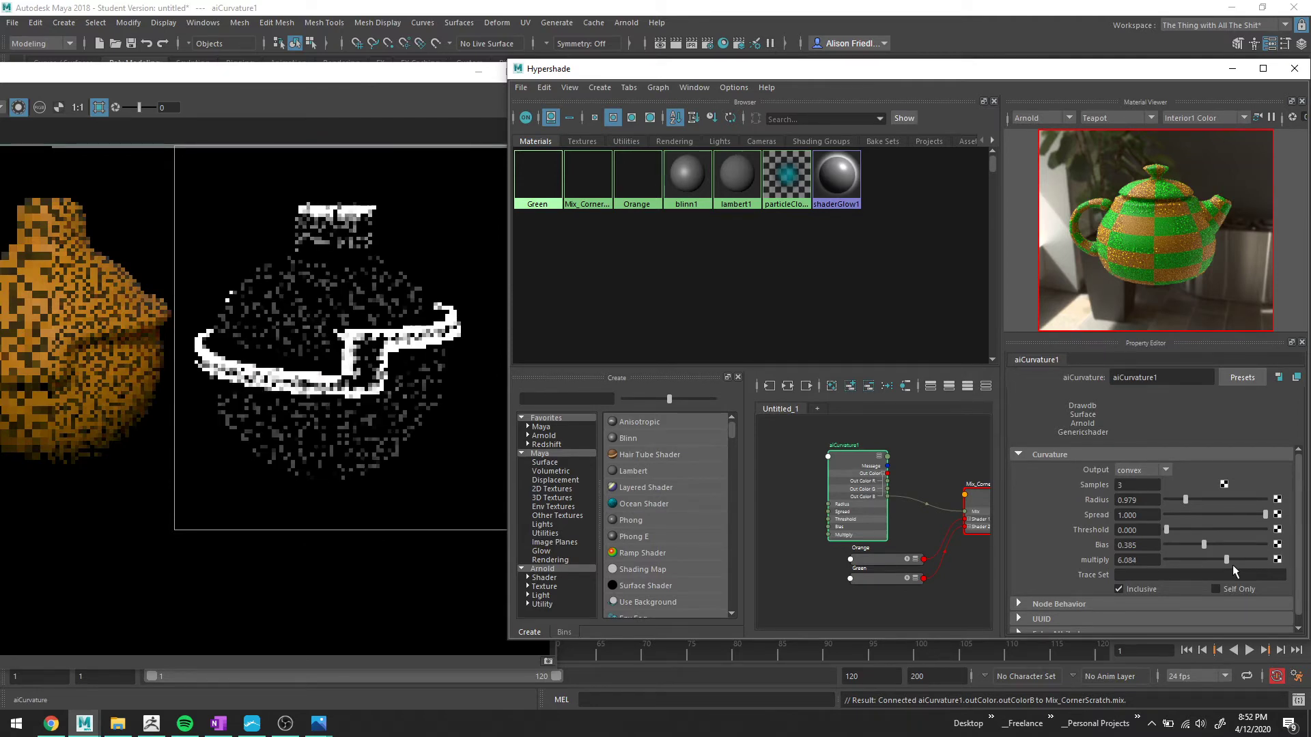
pyautogui.moveTo(1226, 559); pyautogui.dragTo(1246, 531)
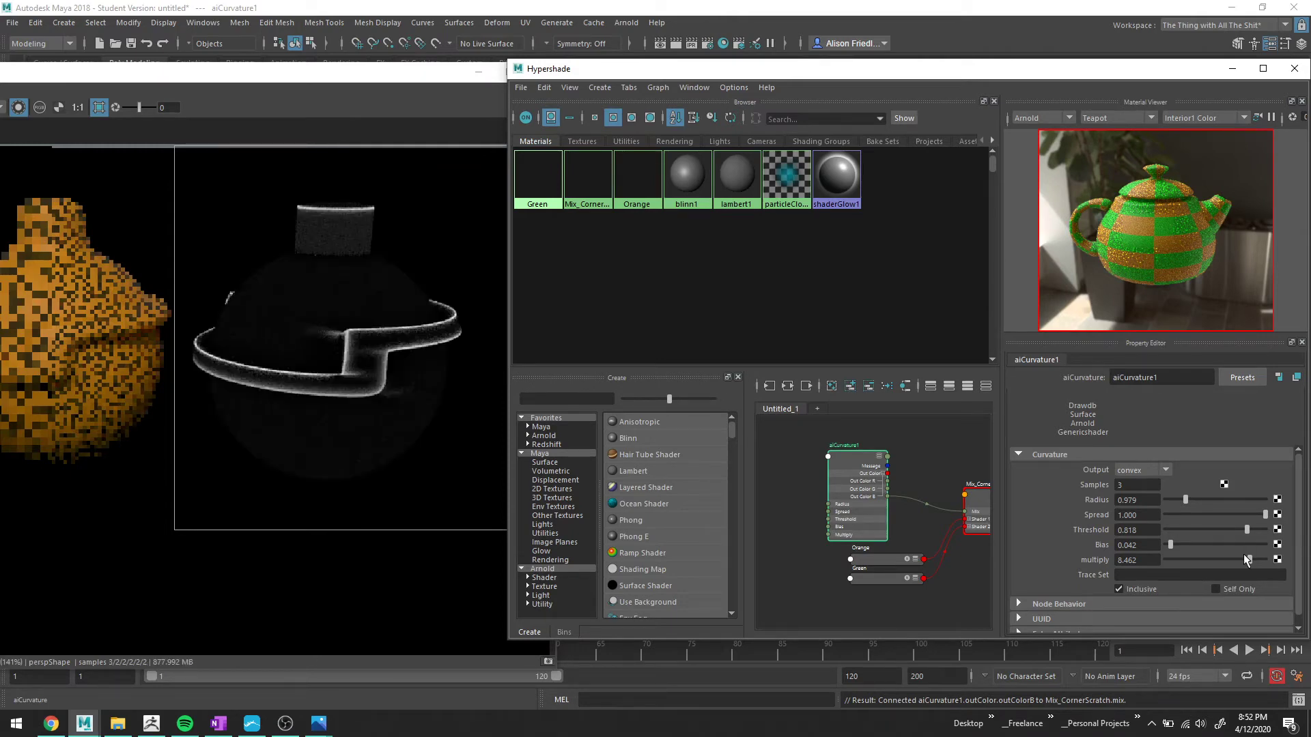
pyautogui.moveTo(1246, 560); pyautogui.dragTo(1221, 561)
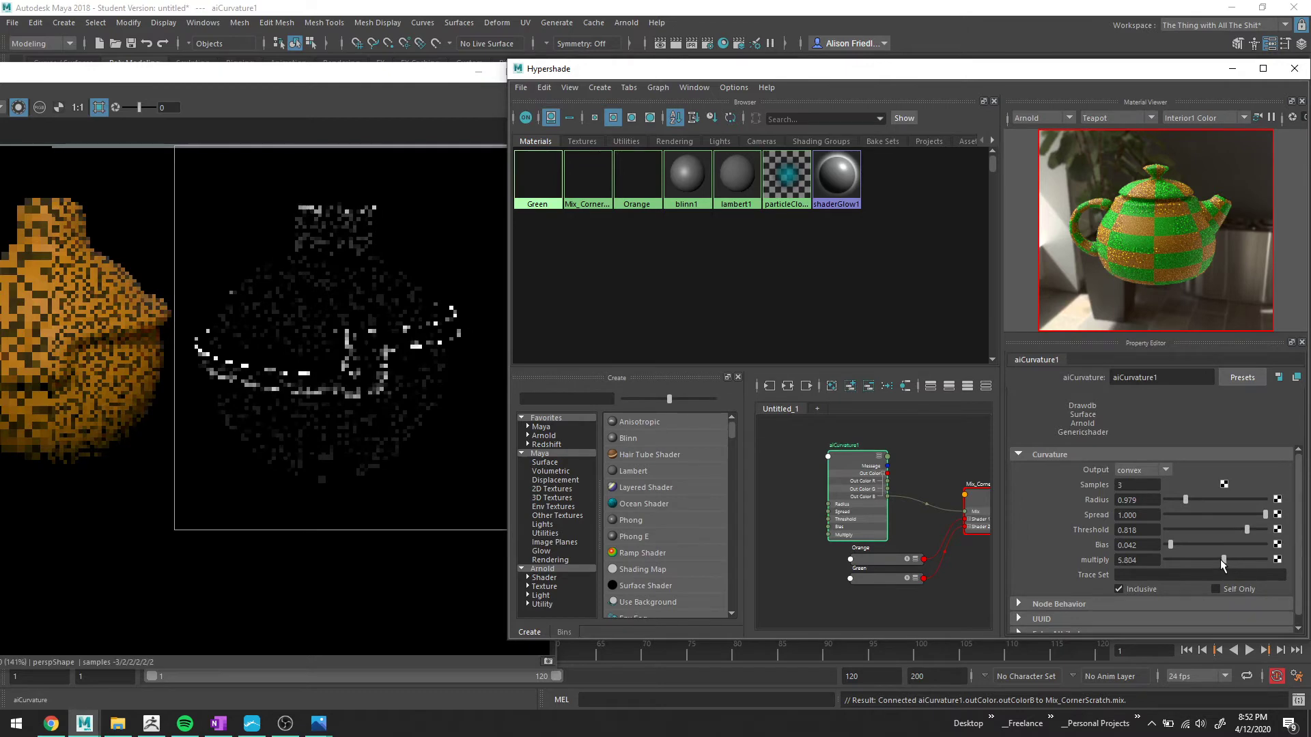
pyautogui.moveTo(1222, 561); pyautogui.dragTo(1288, 548)
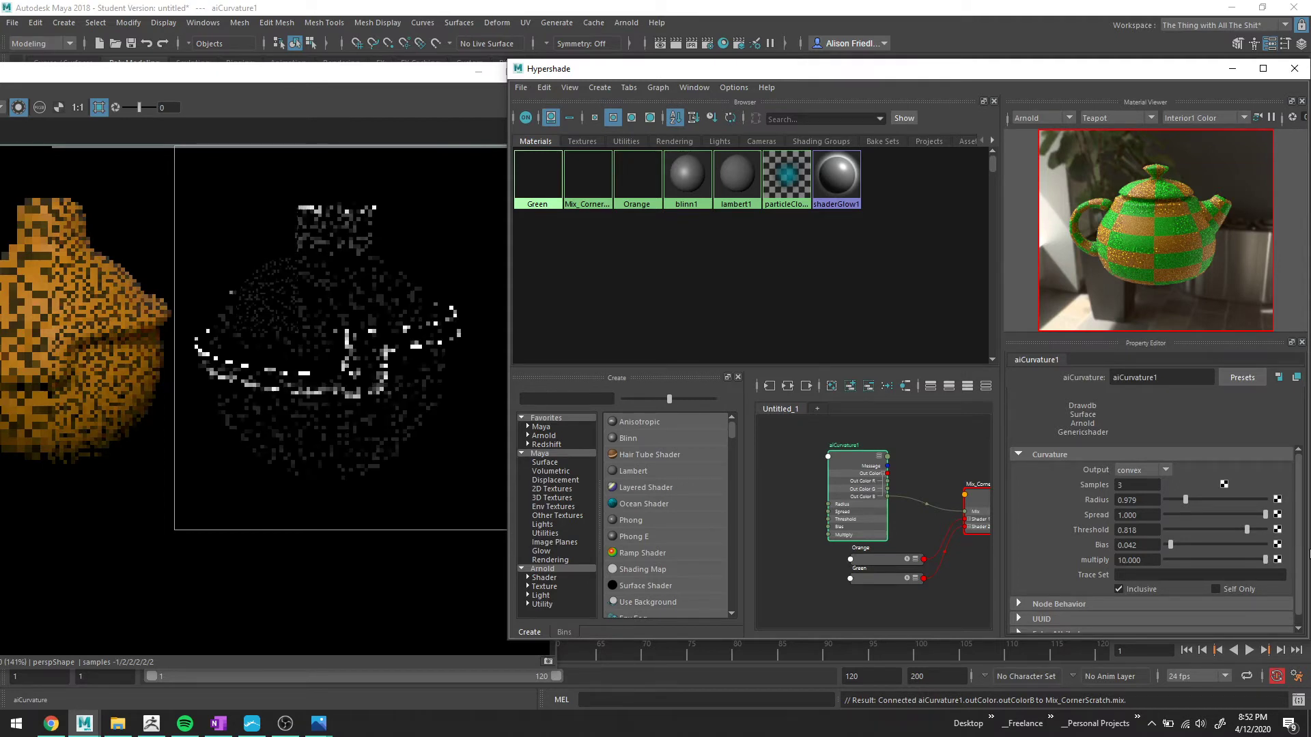
pyautogui.moveTo(1265, 515); pyautogui.dragTo(1235, 517)
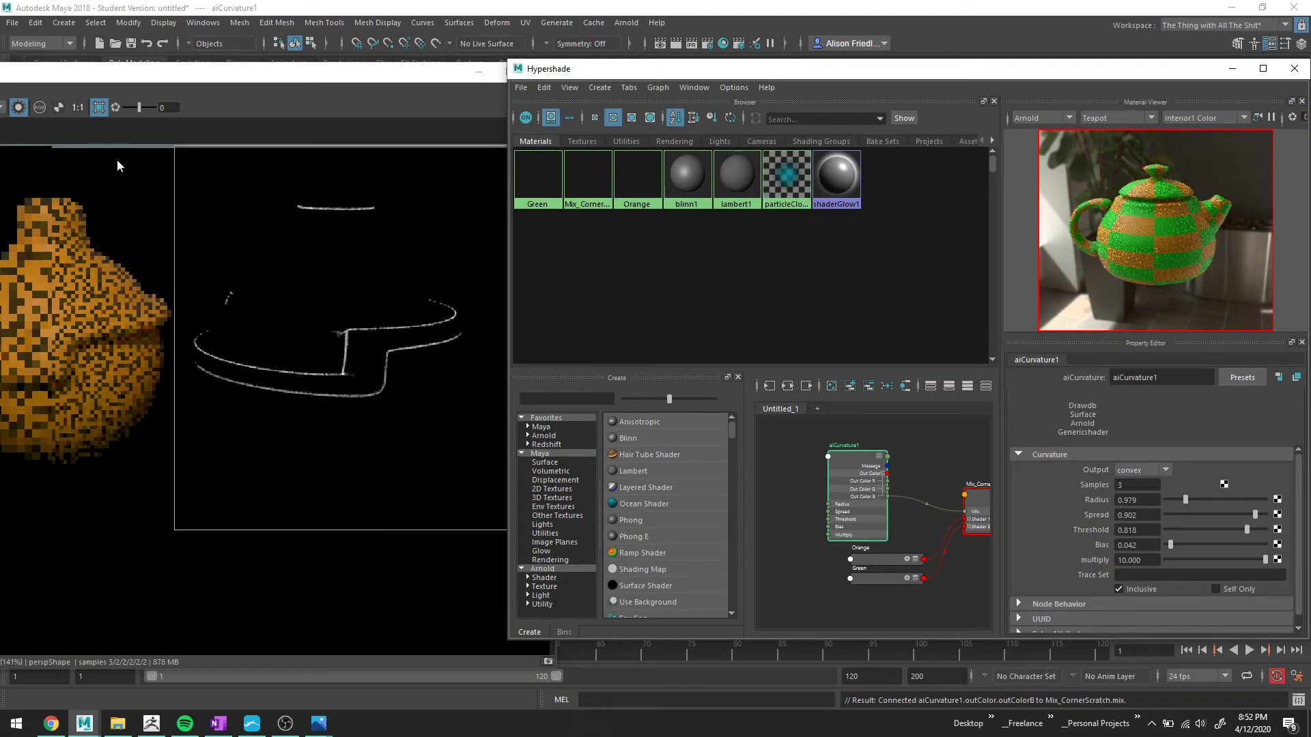
pyautogui.click(19, 107)
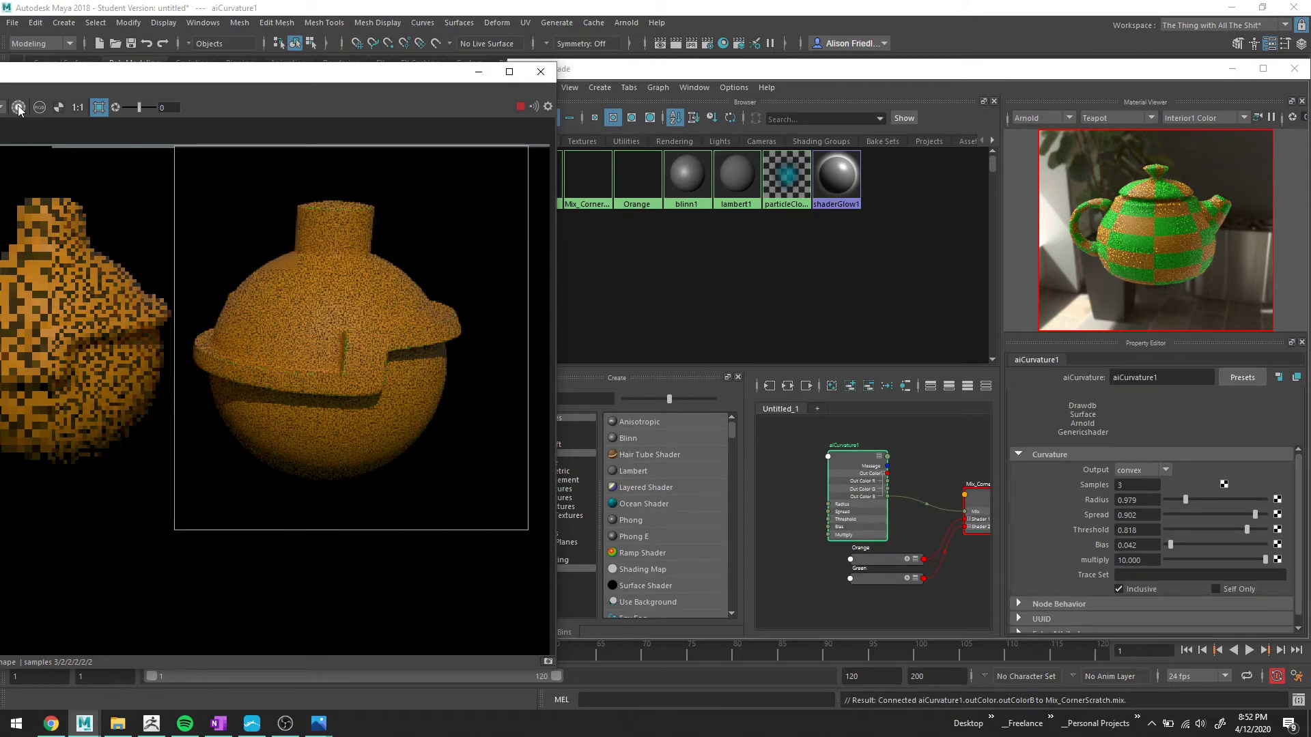
# Set aiCurvature1's radius to 2.517 and spread to 1, comparing the isolated curvature with the shaded render.
pyautogui.click(1183, 500)
pyautogui.moveTo(1183, 500); pyautogui.dragTo(1232, 502)
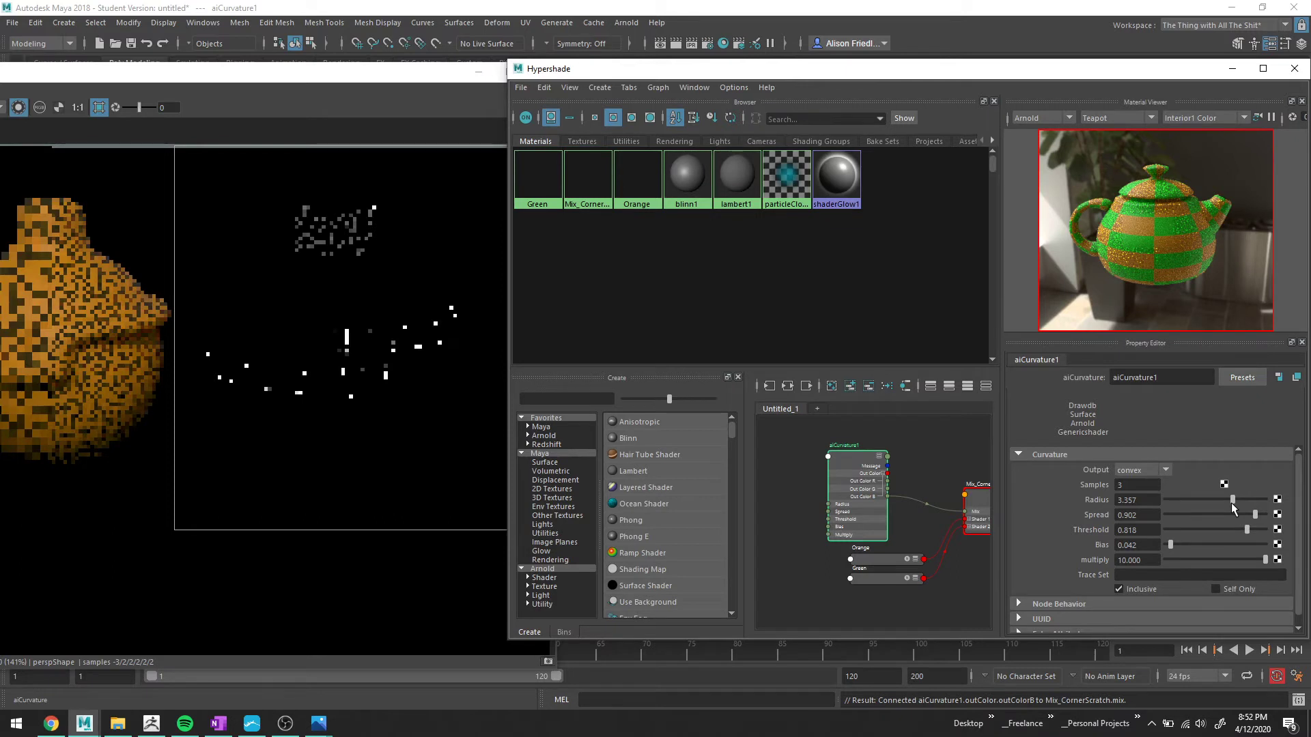
pyautogui.moveTo(1255, 514); pyautogui.dragTo(1260, 514)
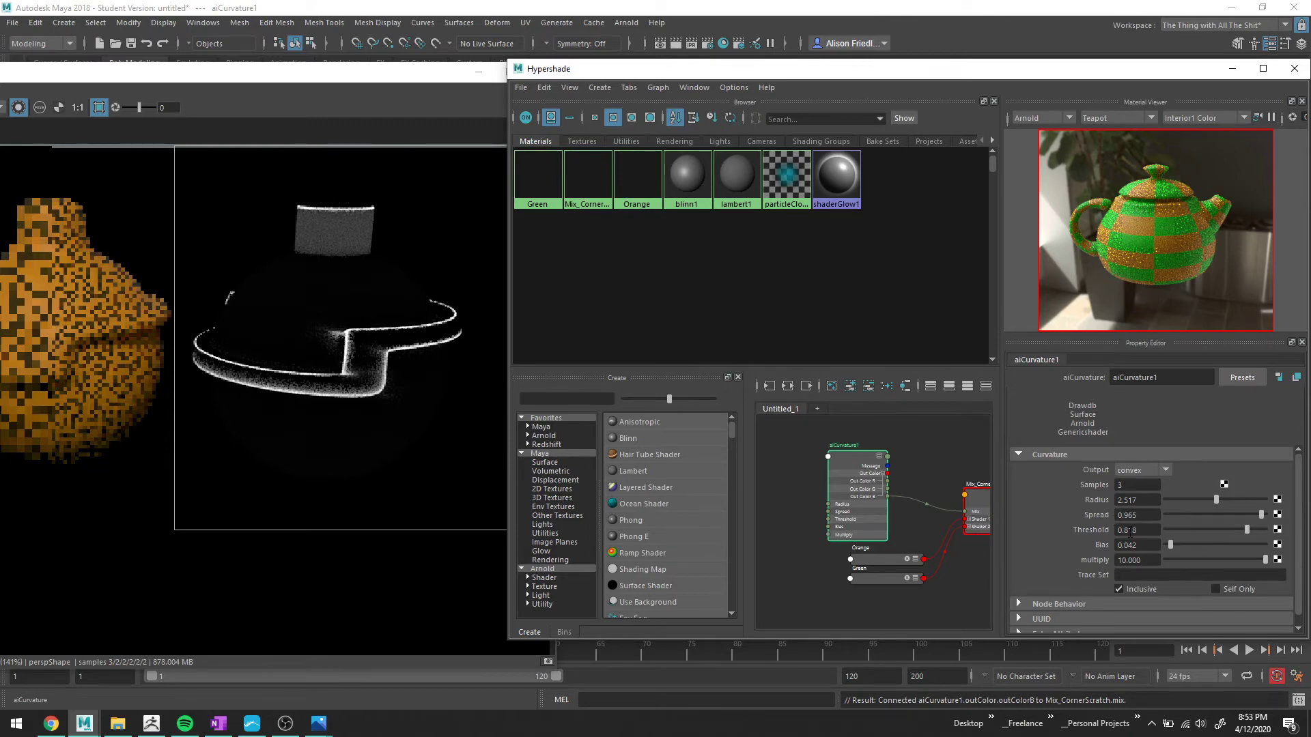
pyautogui.click(19, 108)
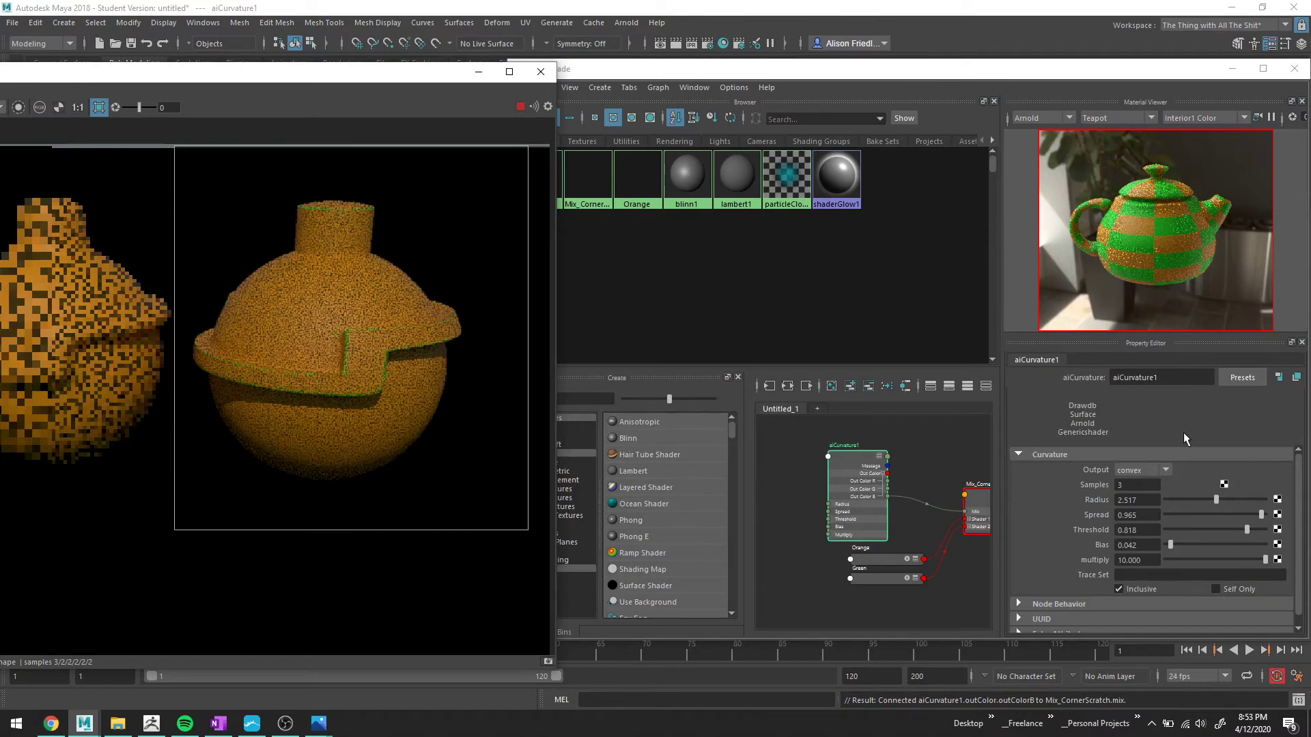
pyautogui.moveTo(1261, 515); pyautogui.dragTo(1273, 516)
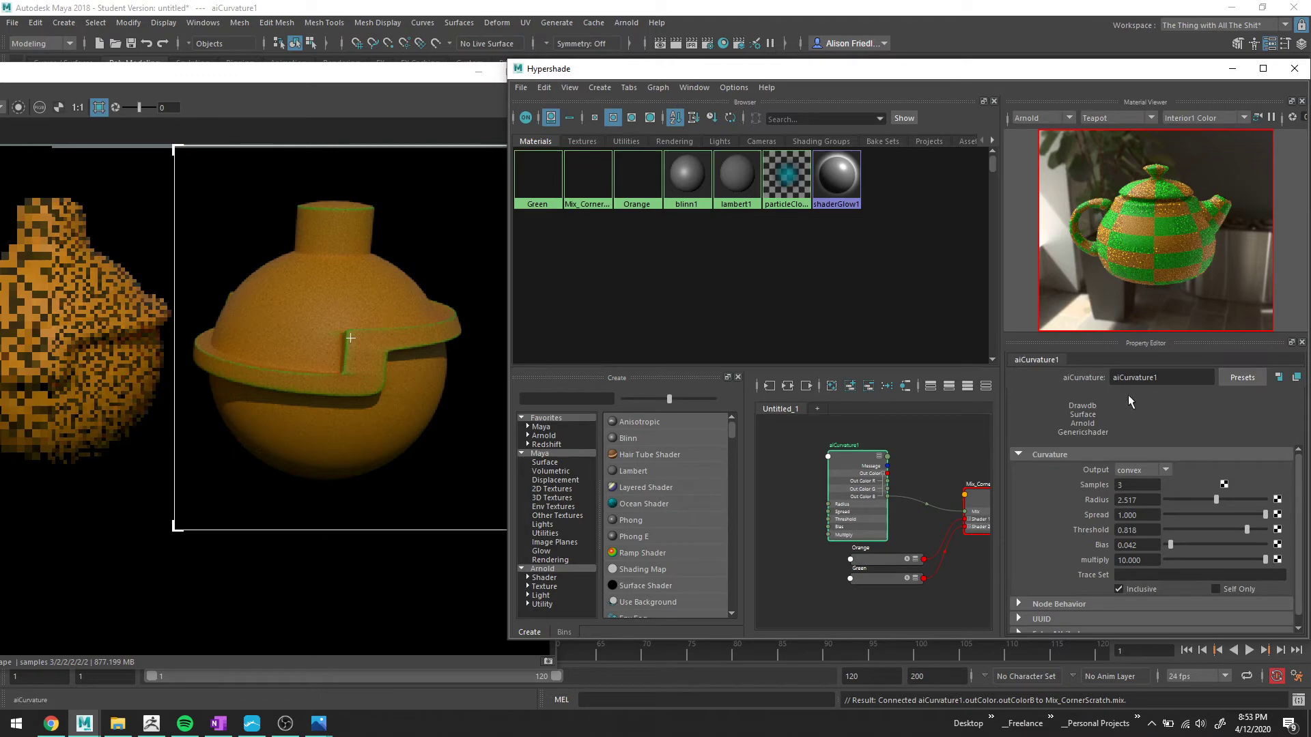
# Try aiCurvature1's concave output, set the output to both and isolate the node in the render.
pyautogui.click(1140, 471)
pyautogui.click(1154, 499)
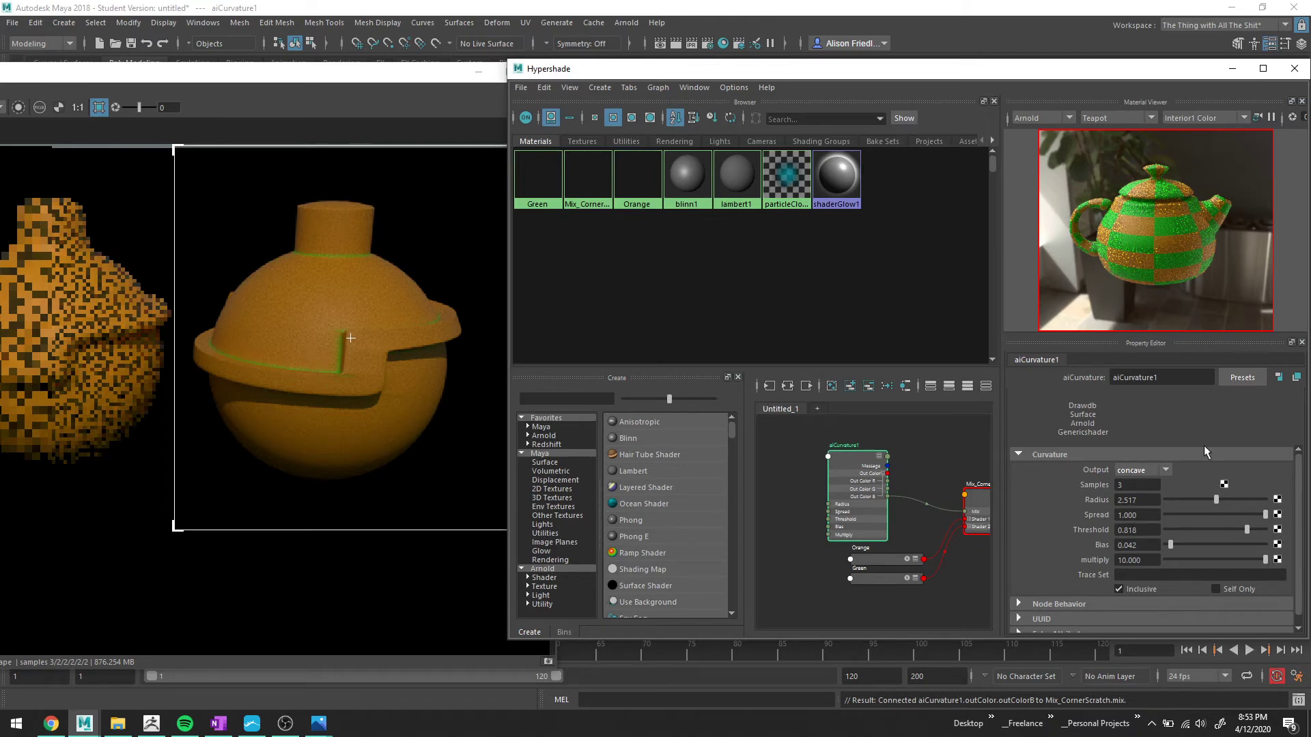
pyautogui.click(1161, 470)
pyautogui.click(1137, 510)
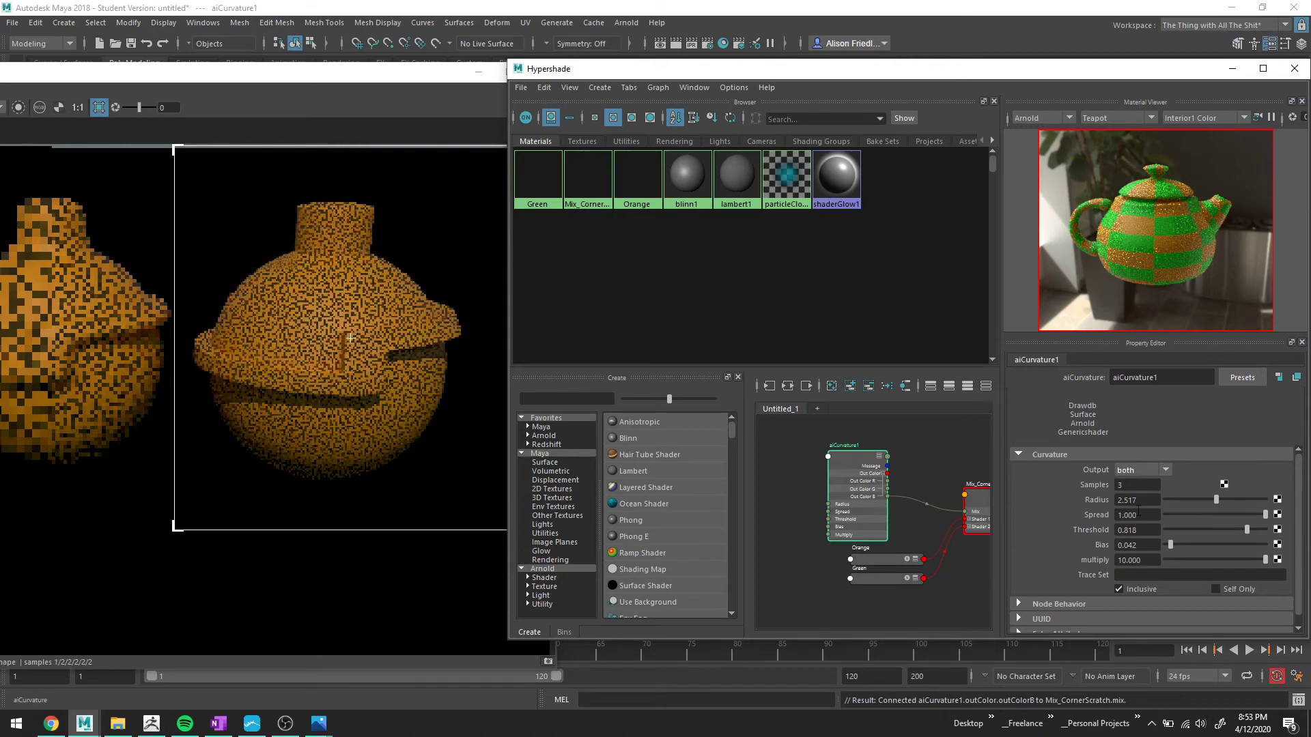
pyautogui.click(480, 346)
pyautogui.click(18, 108)
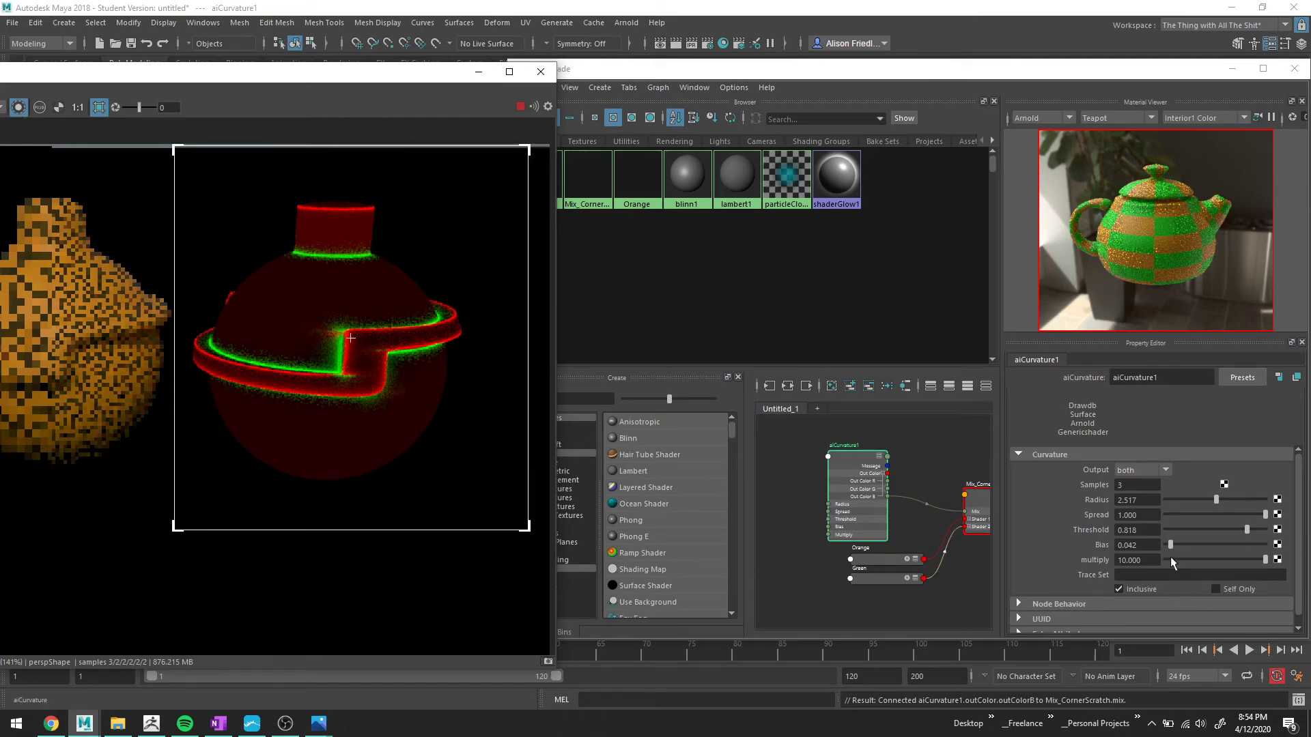
# Switch aiCurvature1's output to convex for comparison and undo the change.
pyautogui.click(1140, 469)
pyautogui.click(1137, 486)
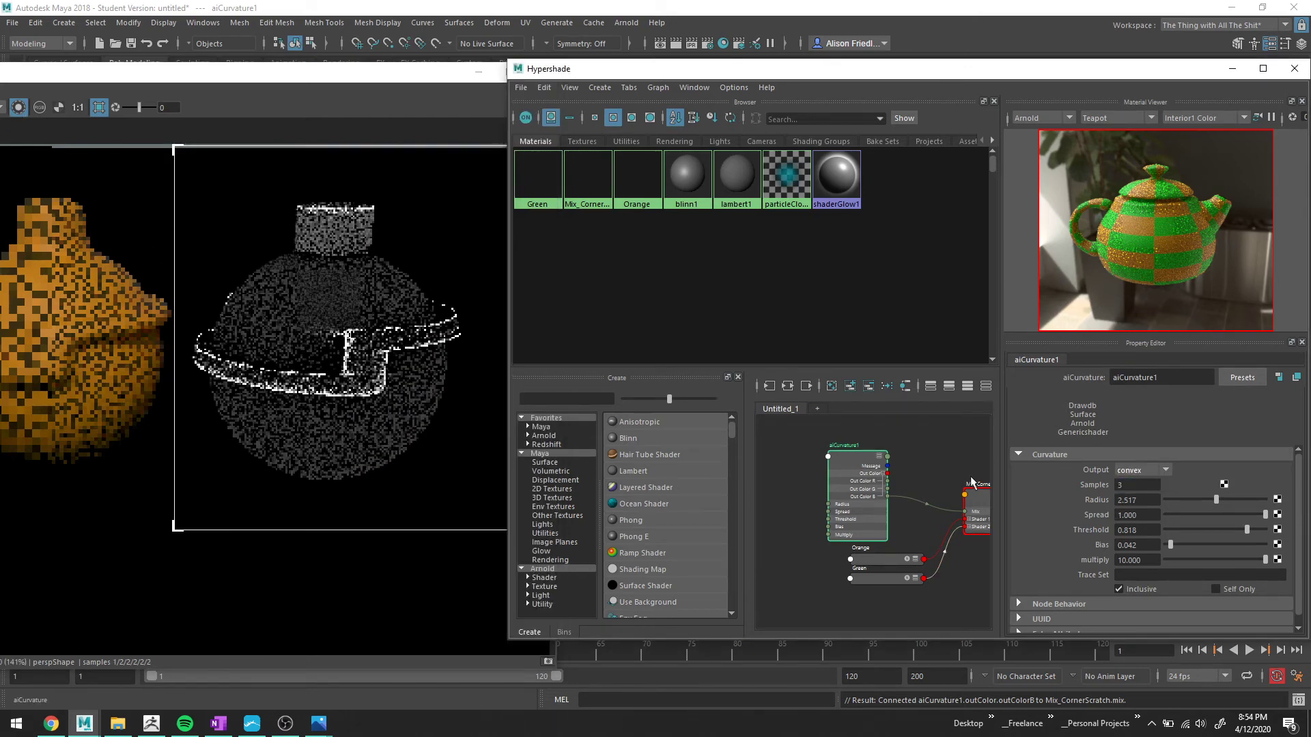
pyautogui.hotkey('ctrl', 'z')
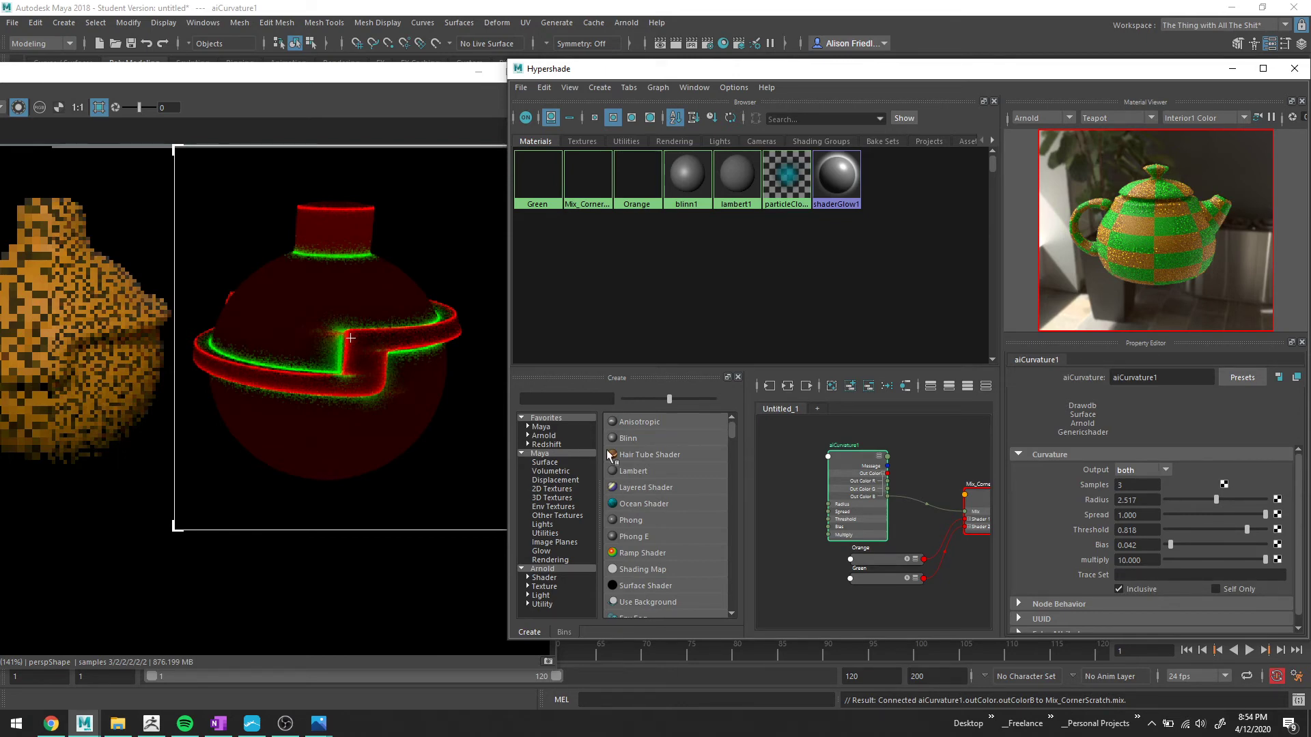
# Return to the full shaded render and connect aiCurvature1's Out Color G to the Mix input of Mix_CornerScratch.
pyautogui.click(17, 108)
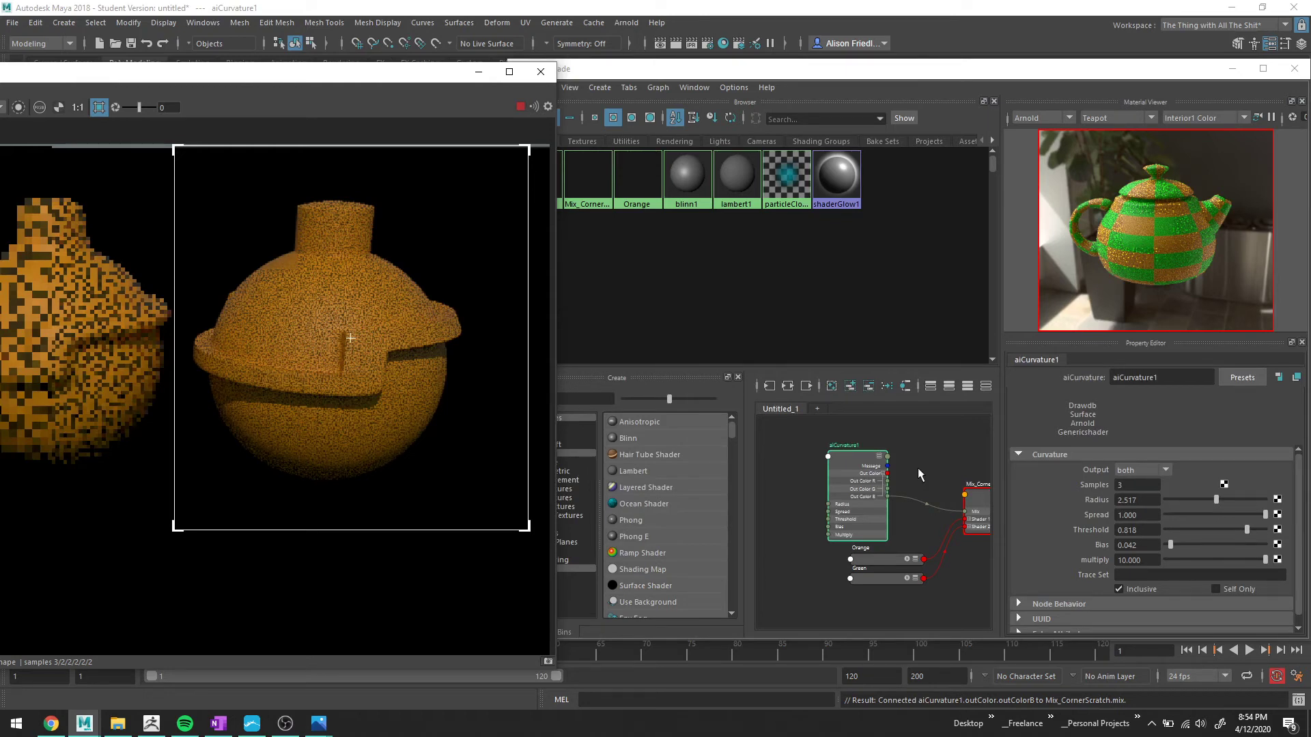
pyautogui.keyDown('alt'); pyautogui.moveTo(918, 468); pyautogui.dragTo(845, 514, button='middle'); pyautogui.keyUp('alt')
pyautogui.scroll(2, 845, 515)
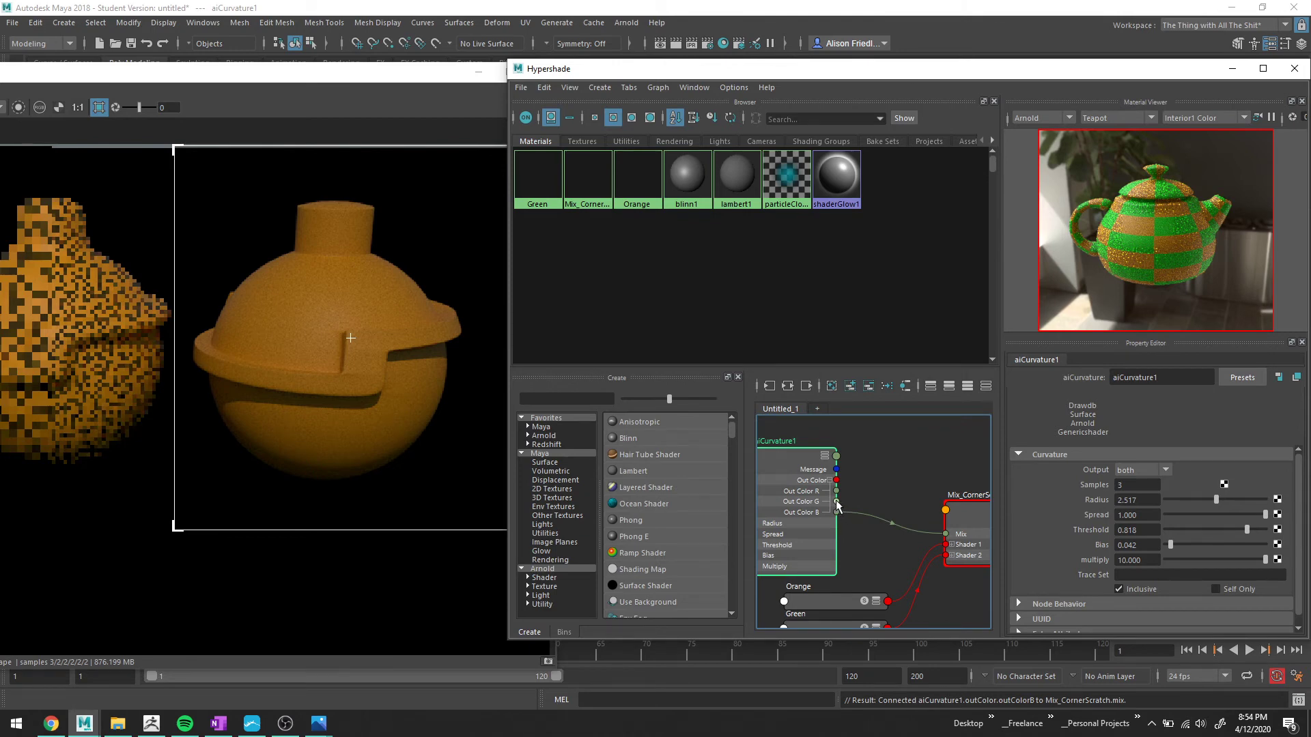
pyautogui.moveTo(837, 505); pyautogui.dragTo(946, 536)
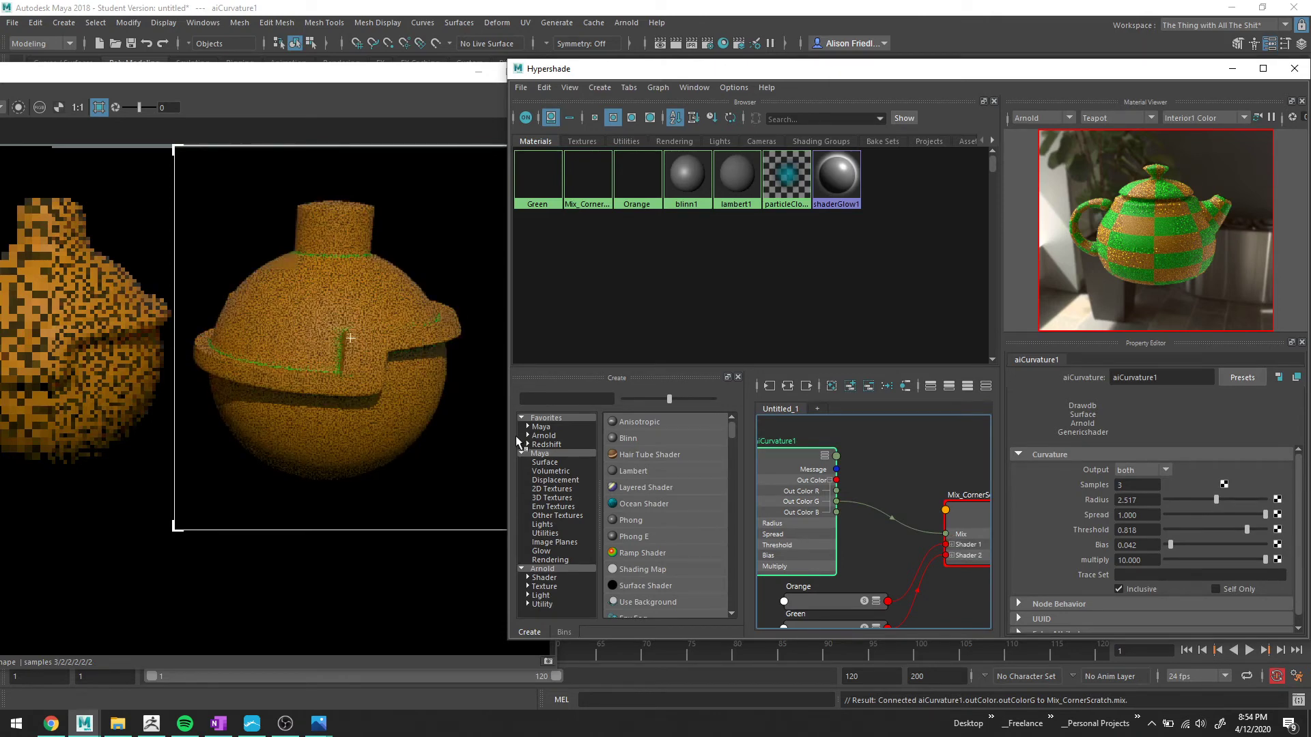
# Connect aiCurvature1's Out Color R to Mix_CornerScratch's Mix input and replace the Green material's settings with the Chrome preset.
pyautogui.moveTo(836, 491); pyautogui.dragTo(945, 534)
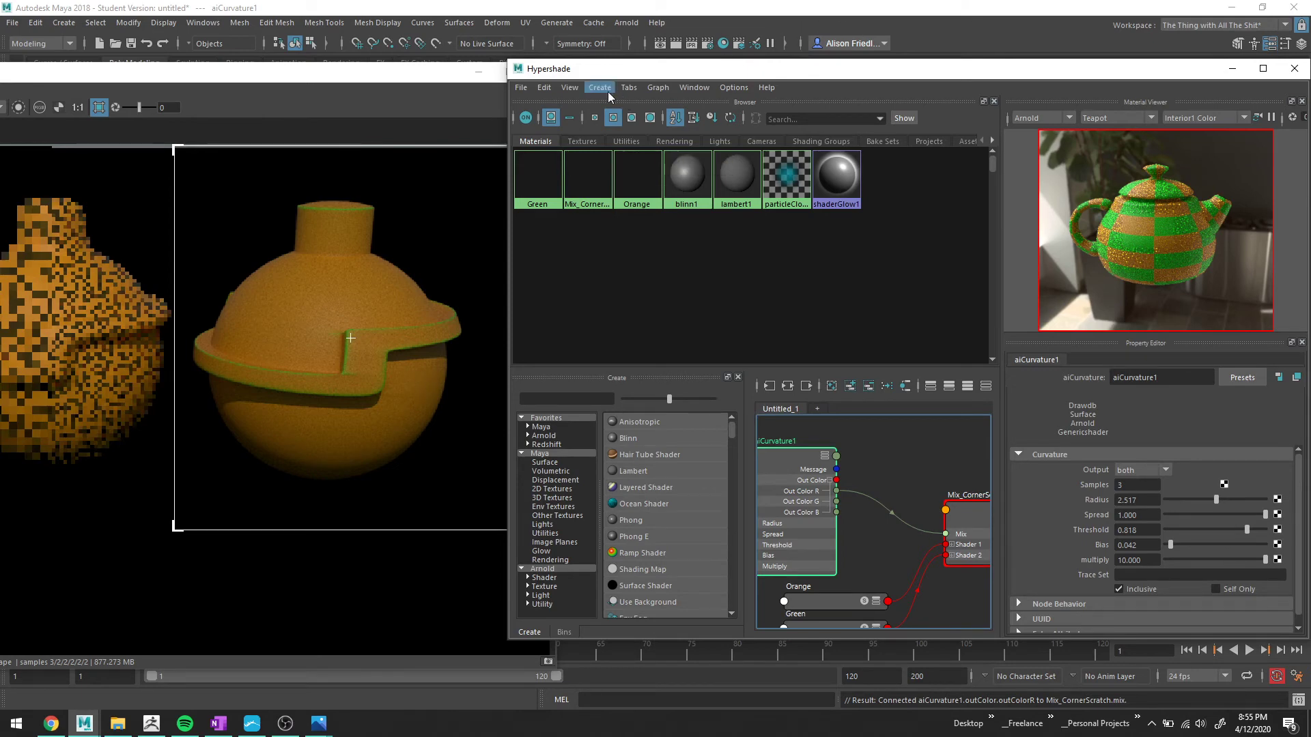
pyautogui.click(545, 178)
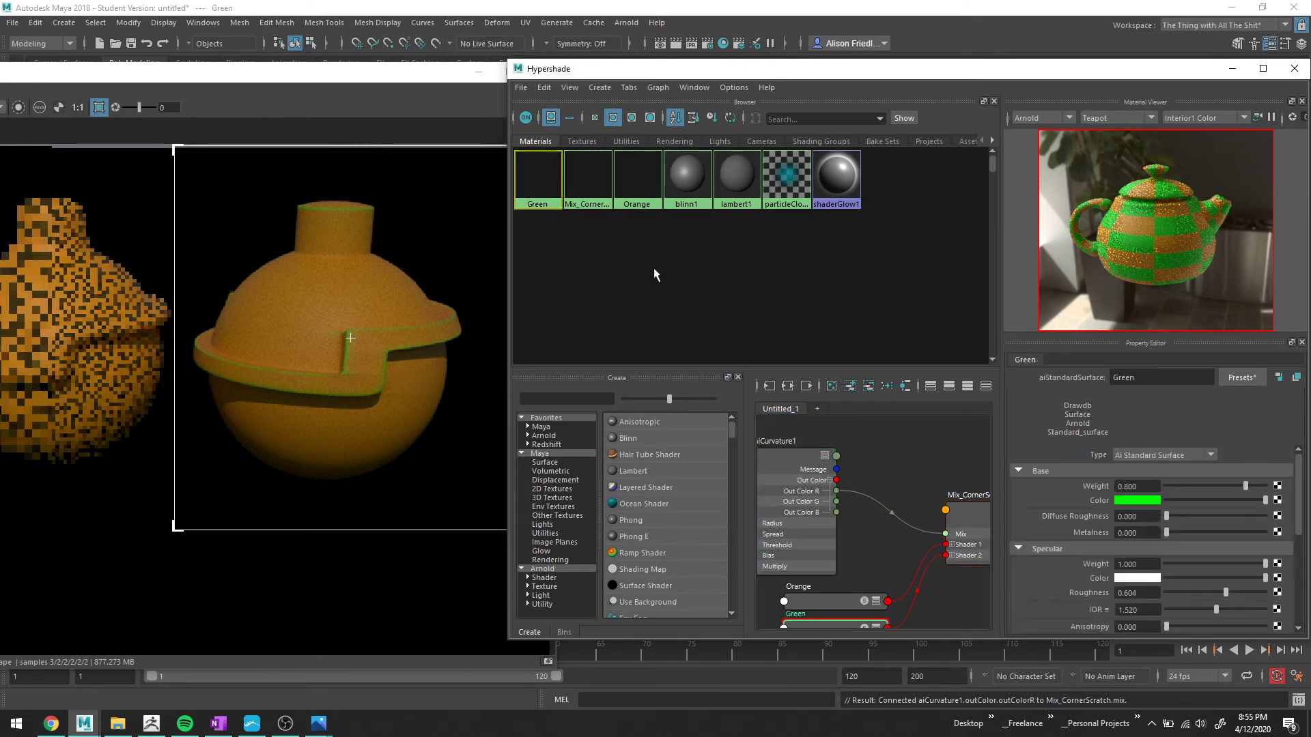
pyautogui.click(1252, 379)
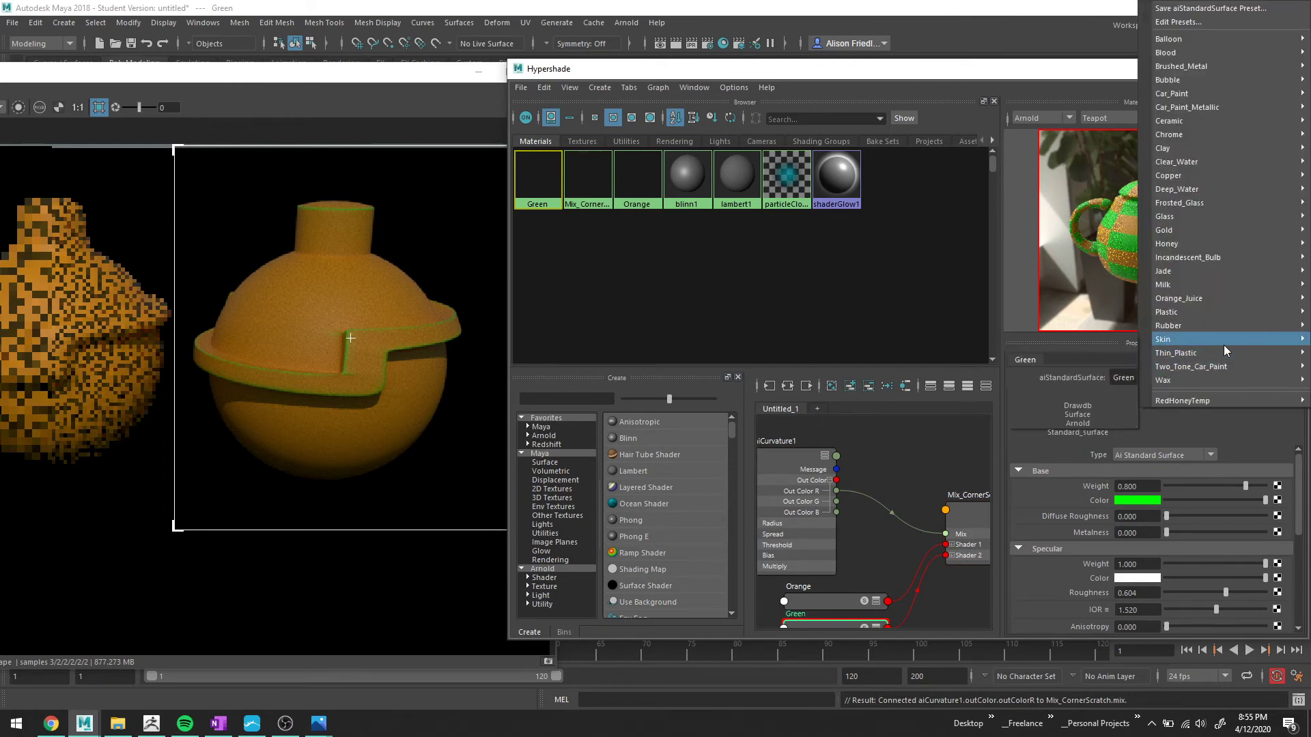
pyautogui.moveTo(1185, 135)
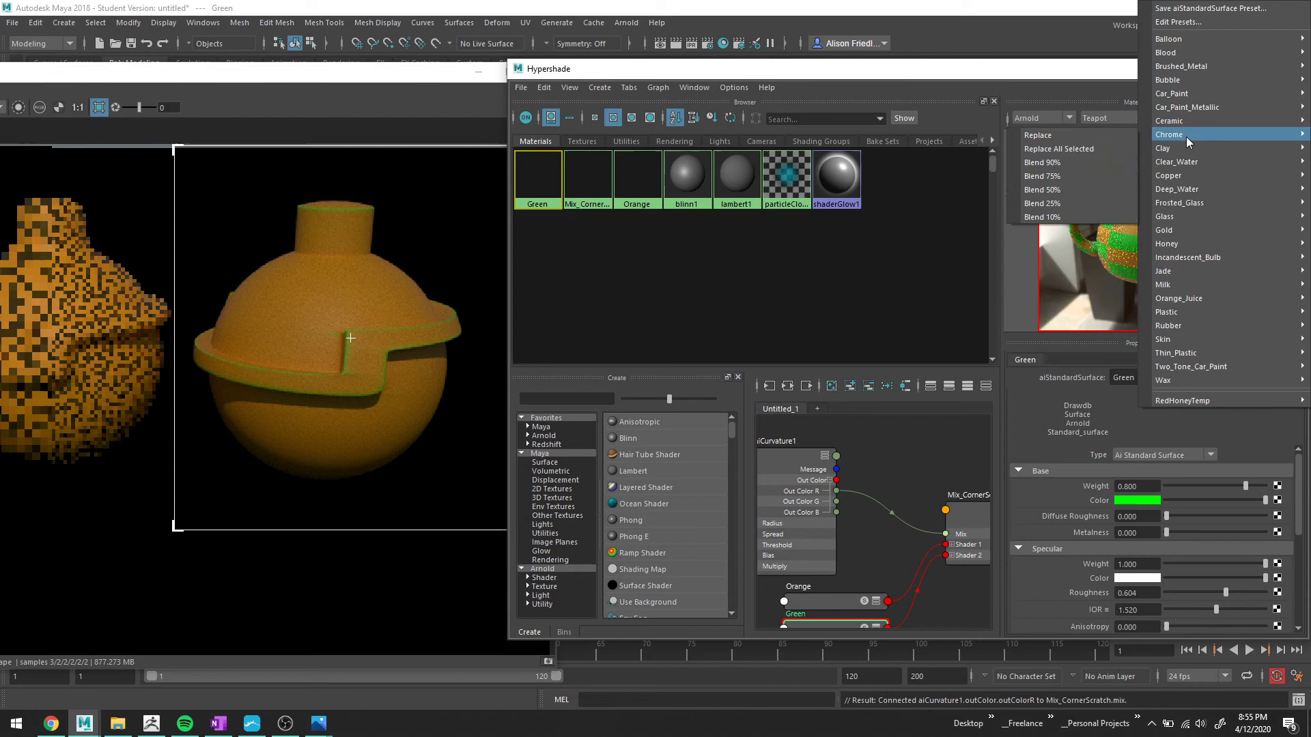
pyautogui.click(1133, 136)
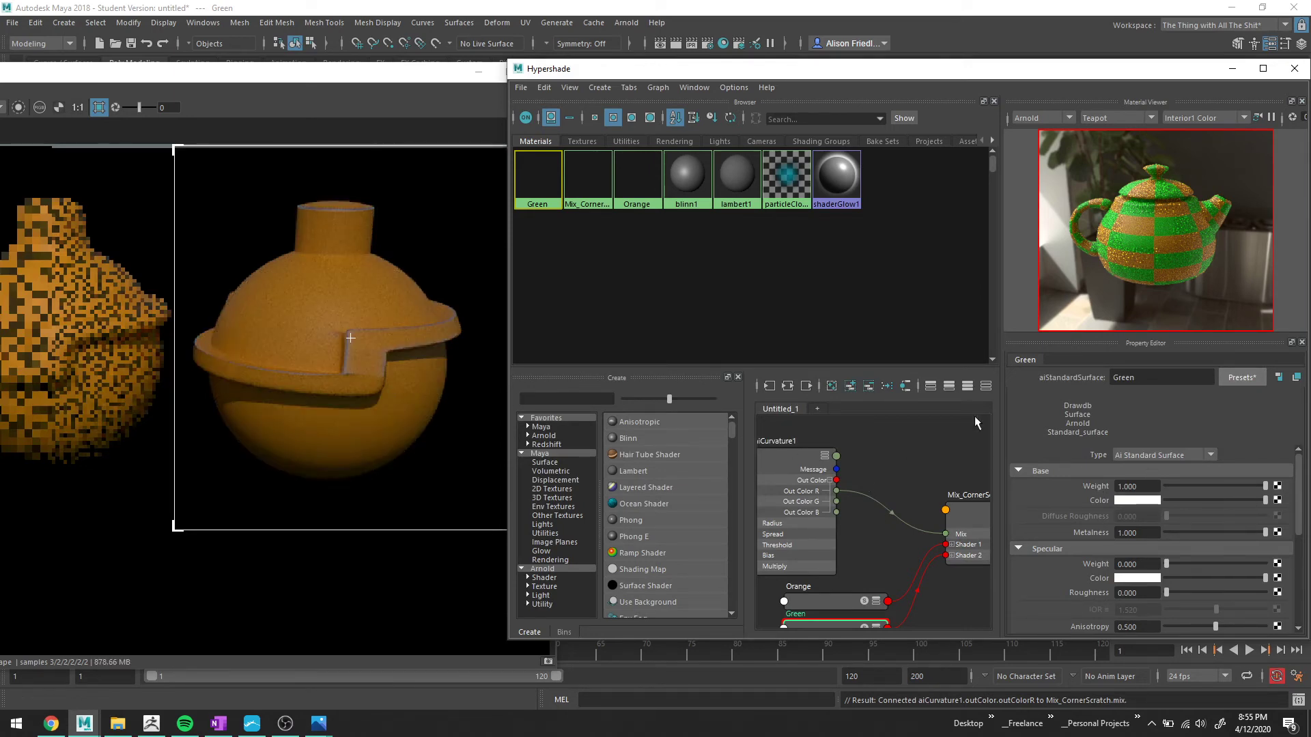
# Apply a different material preset to Green in place of Chrome.
pyautogui.click(1253, 389)
pyautogui.moveTo(1175, 165)
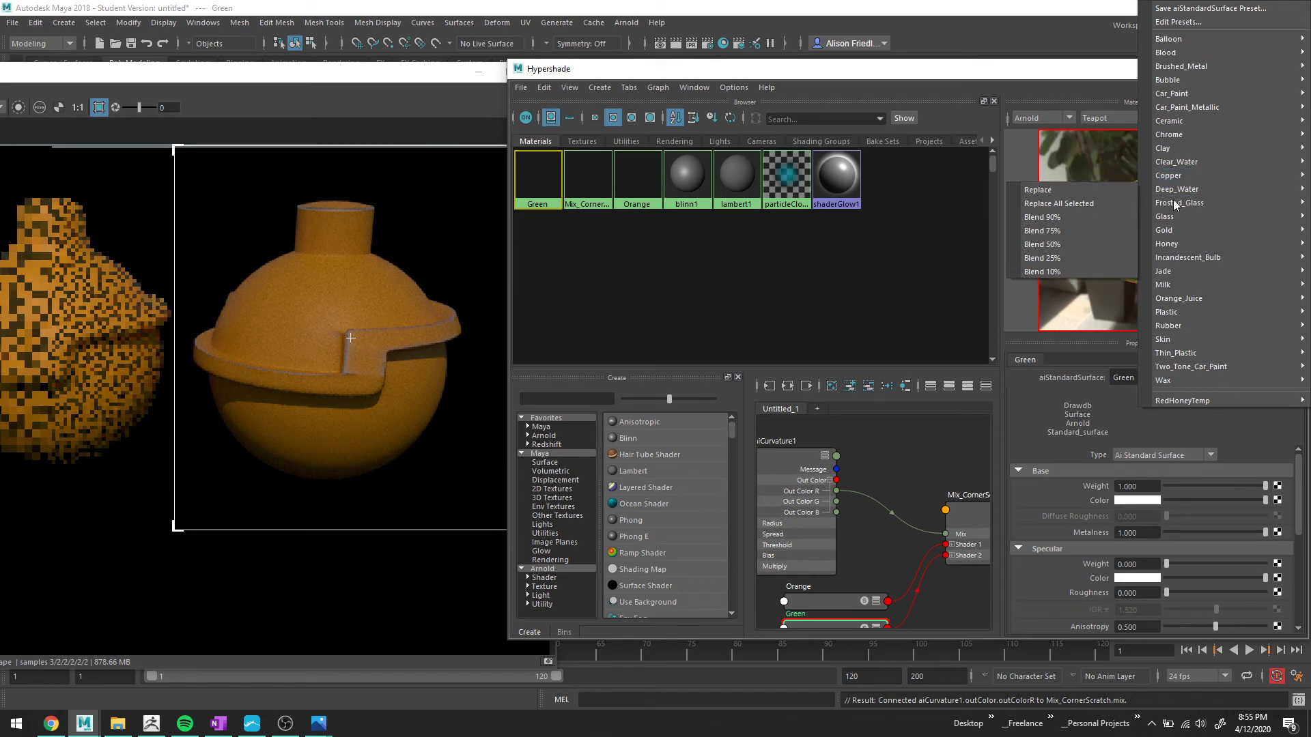
pyautogui.click(1106, 234)
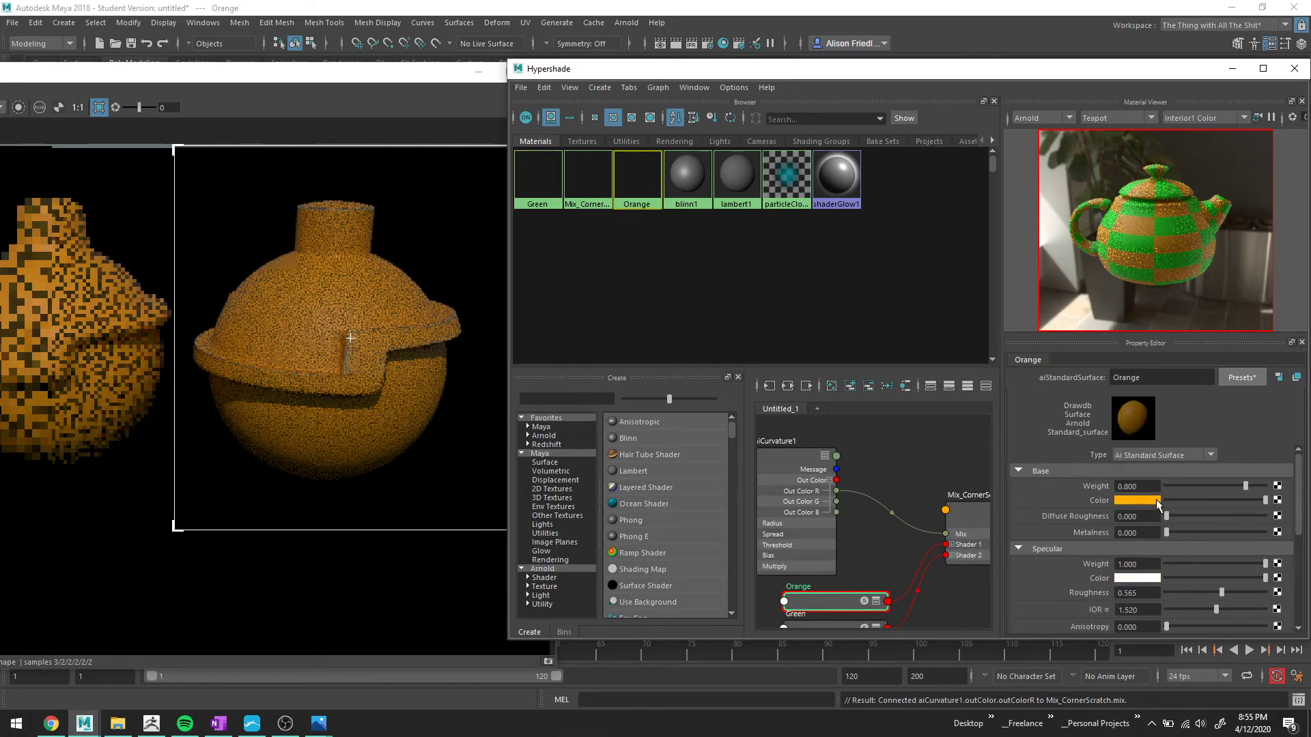
# Change the Orange material's base color to a saturated purple.
pyautogui.click(1157, 499)
pyautogui.moveTo(1154, 551); pyautogui.dragTo(1163, 553)
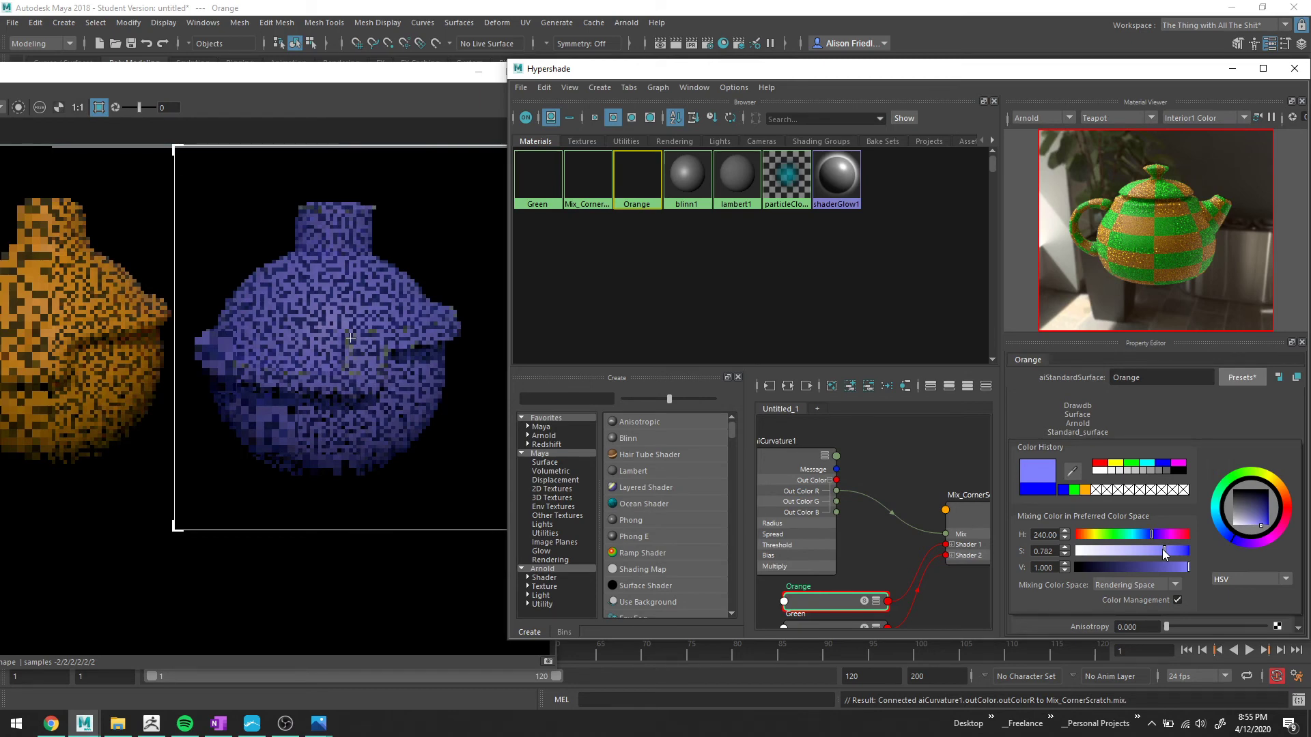
# Set aiCurvature1's radius to 3.706, threshold to 0.490 and bias to 0.014.
pyautogui.click(796, 478)
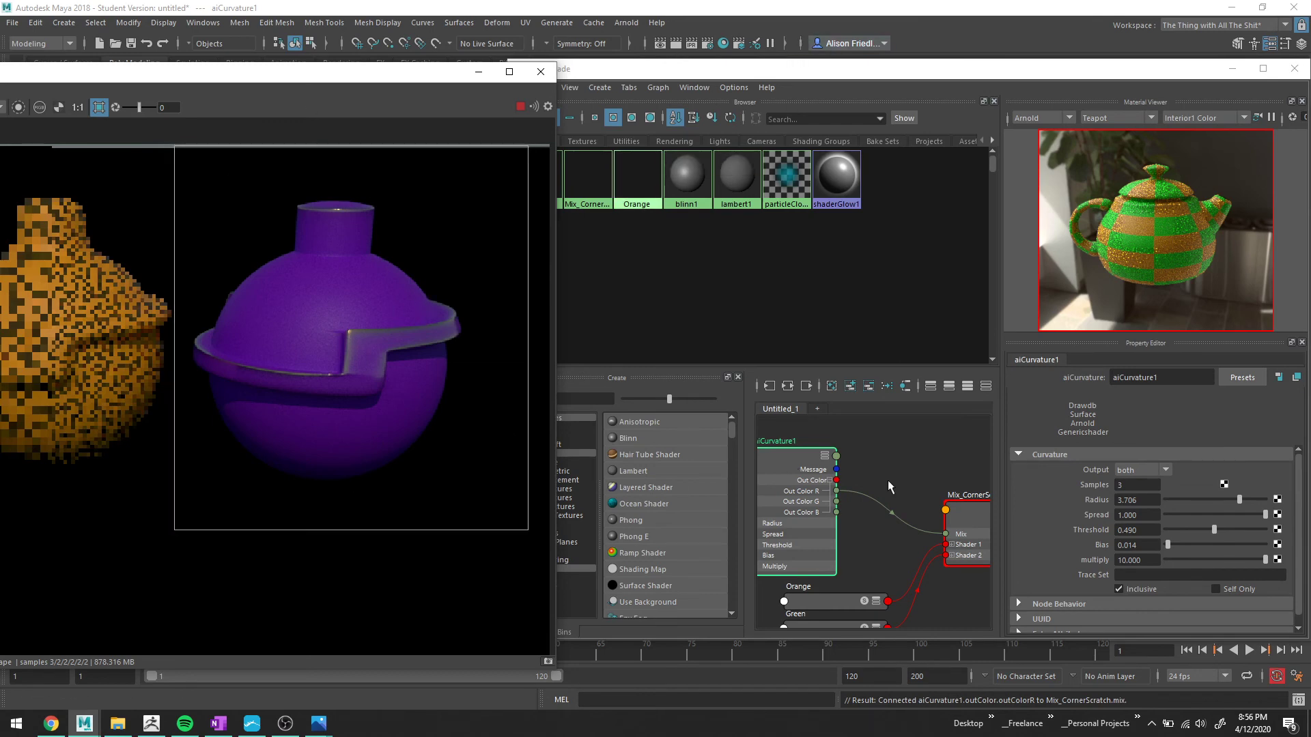
pyautogui.scroll(-2, 915, 513)
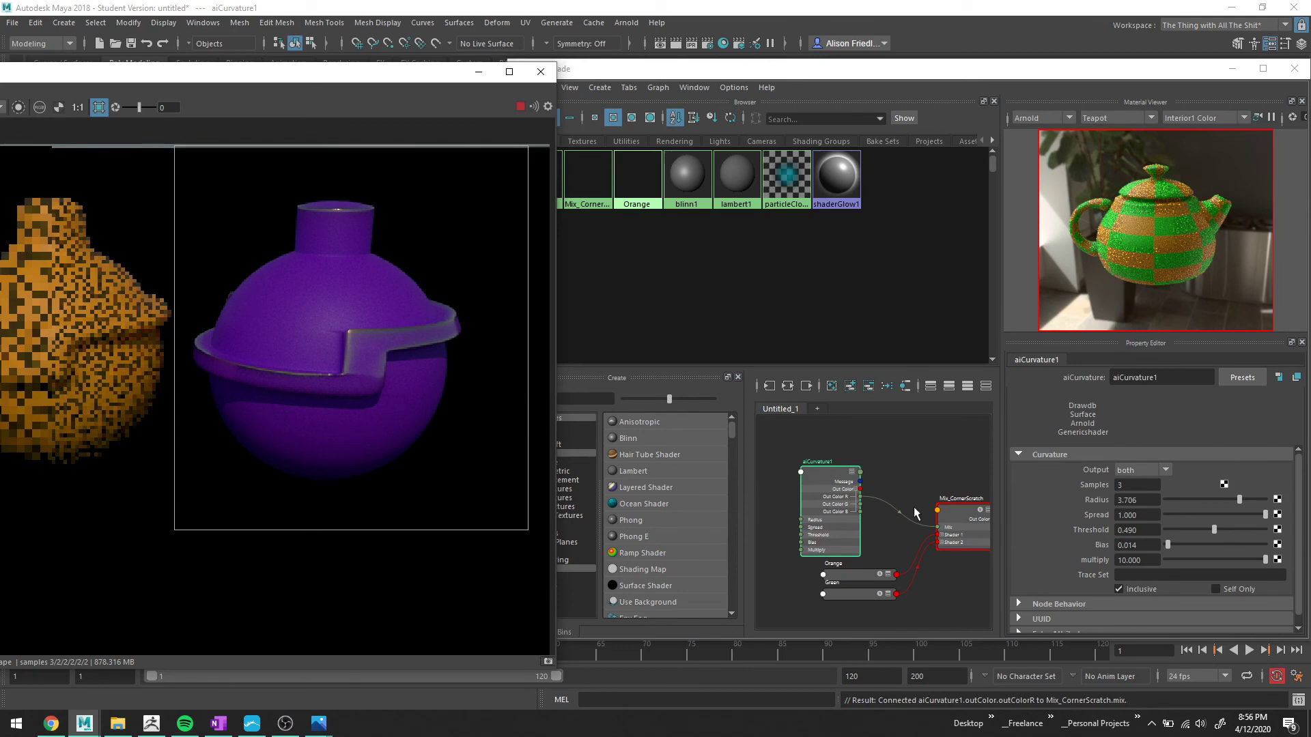
# Widen the render region to include the neighbouring model and compare the isolated aiCurvature1 output with the shaded render.
pyautogui.moveTo(179, 530); pyautogui.dragTo(1, 543)
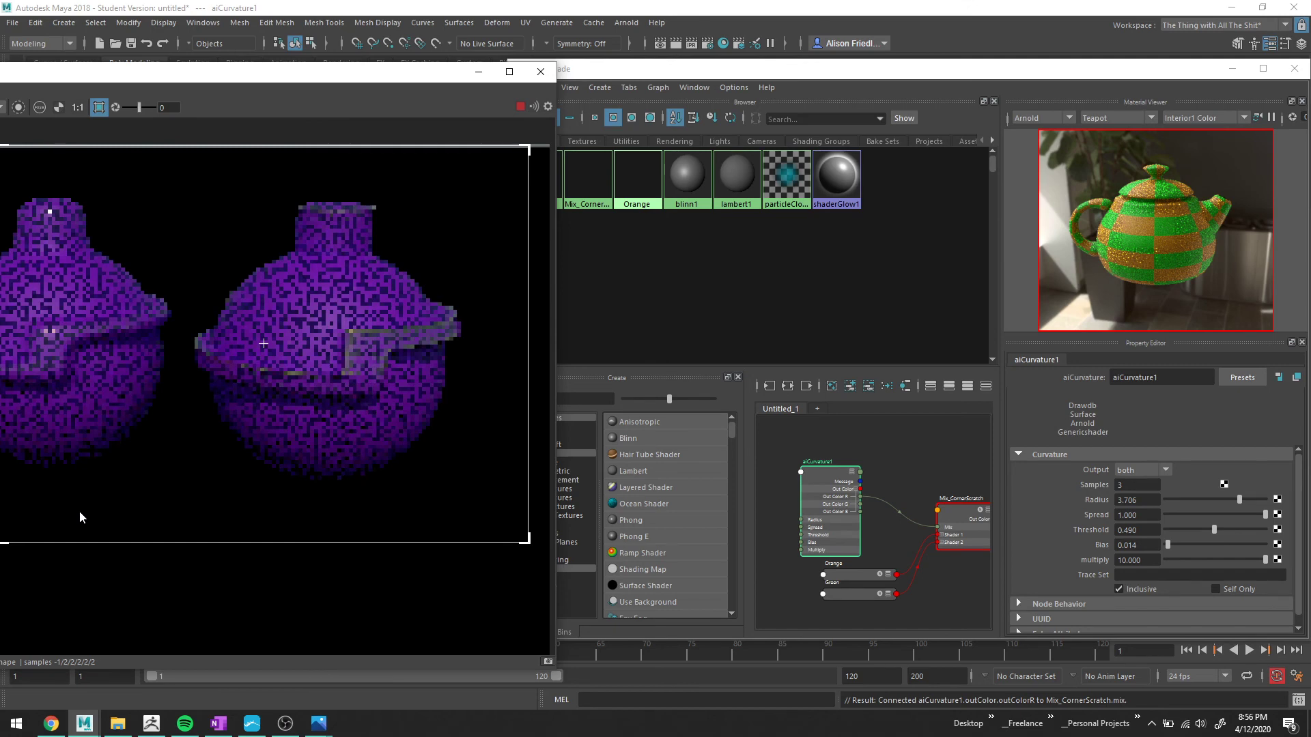
pyautogui.click(18, 107)
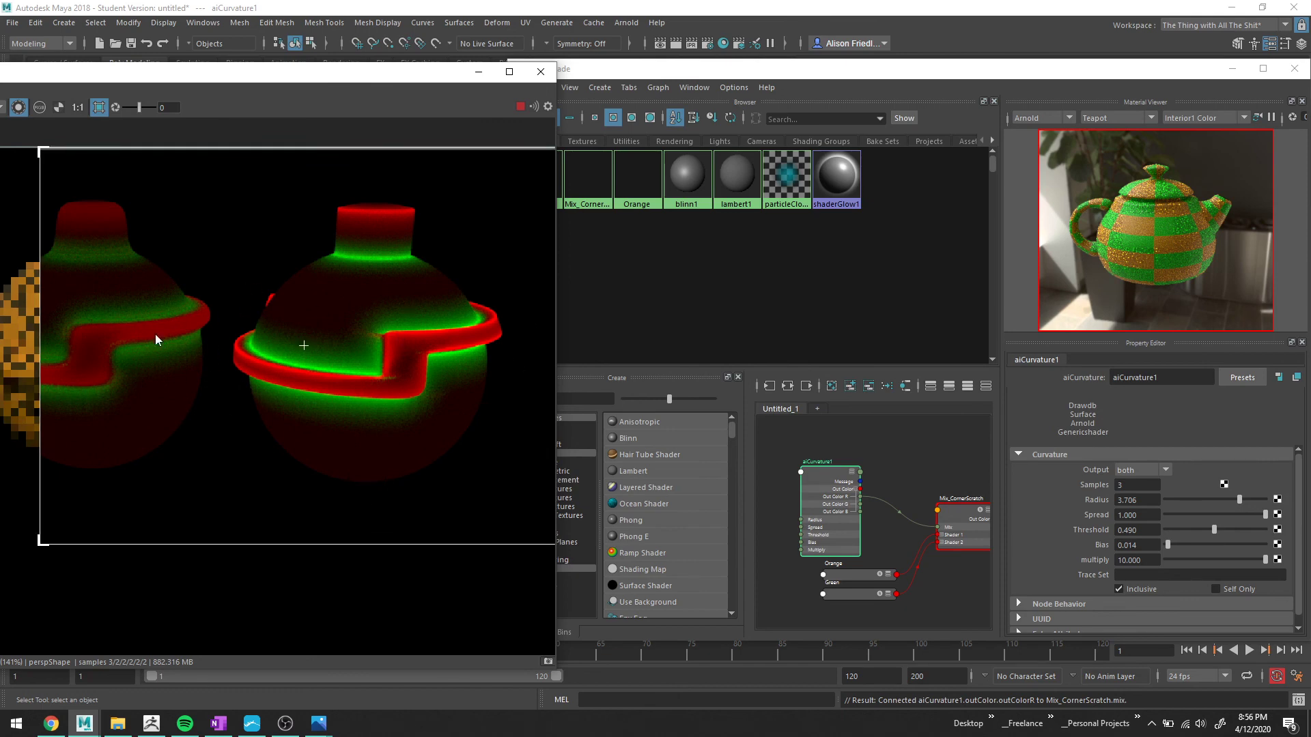
pyautogui.click(18, 109)
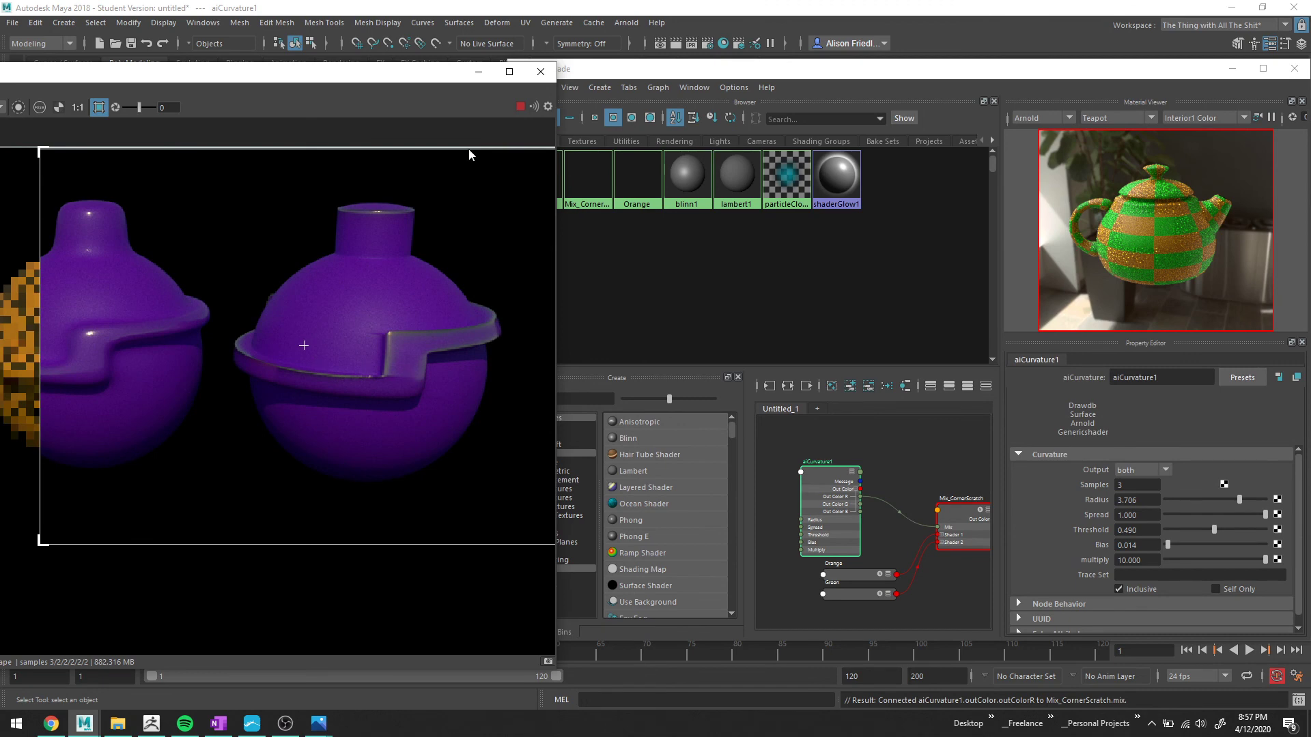
# Put the Hypershade away, show the hidden sculpted model and frame it with the other models in the Arnold render.
pyautogui.click(1232, 68)
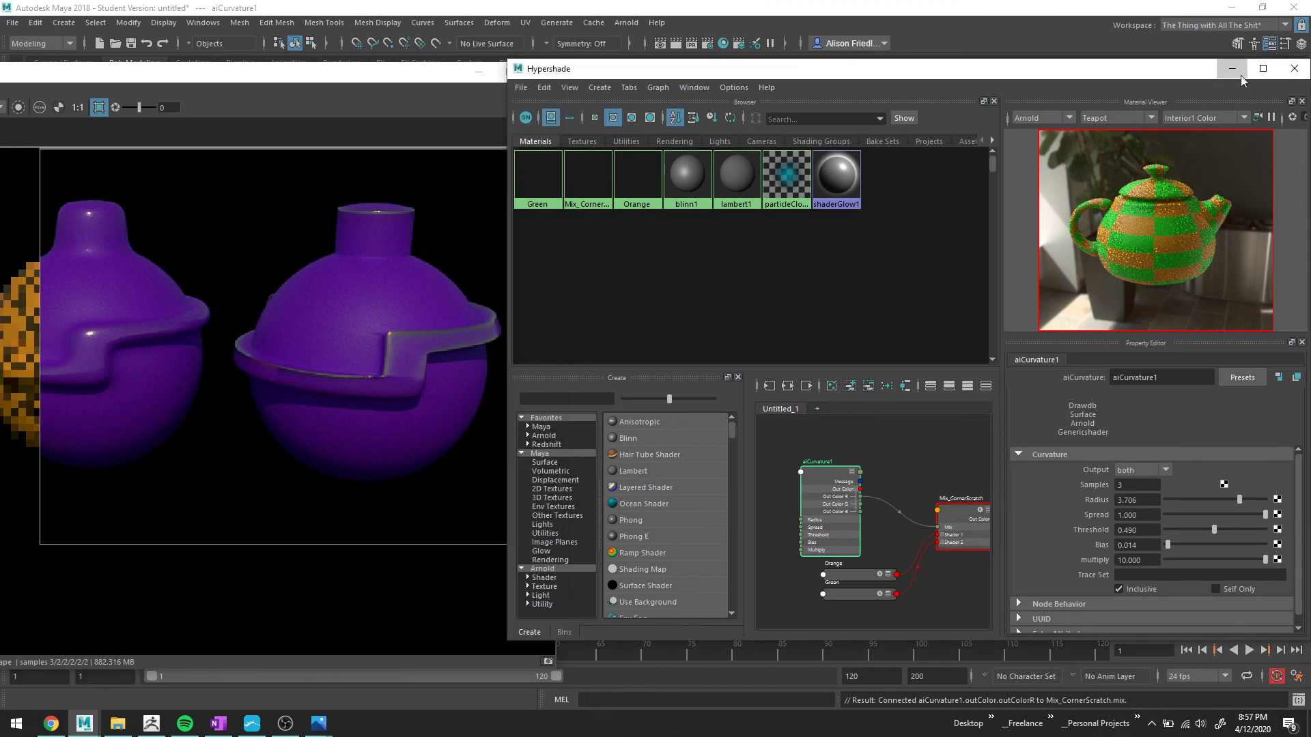
pyautogui.scroll(-5, 794, 323)
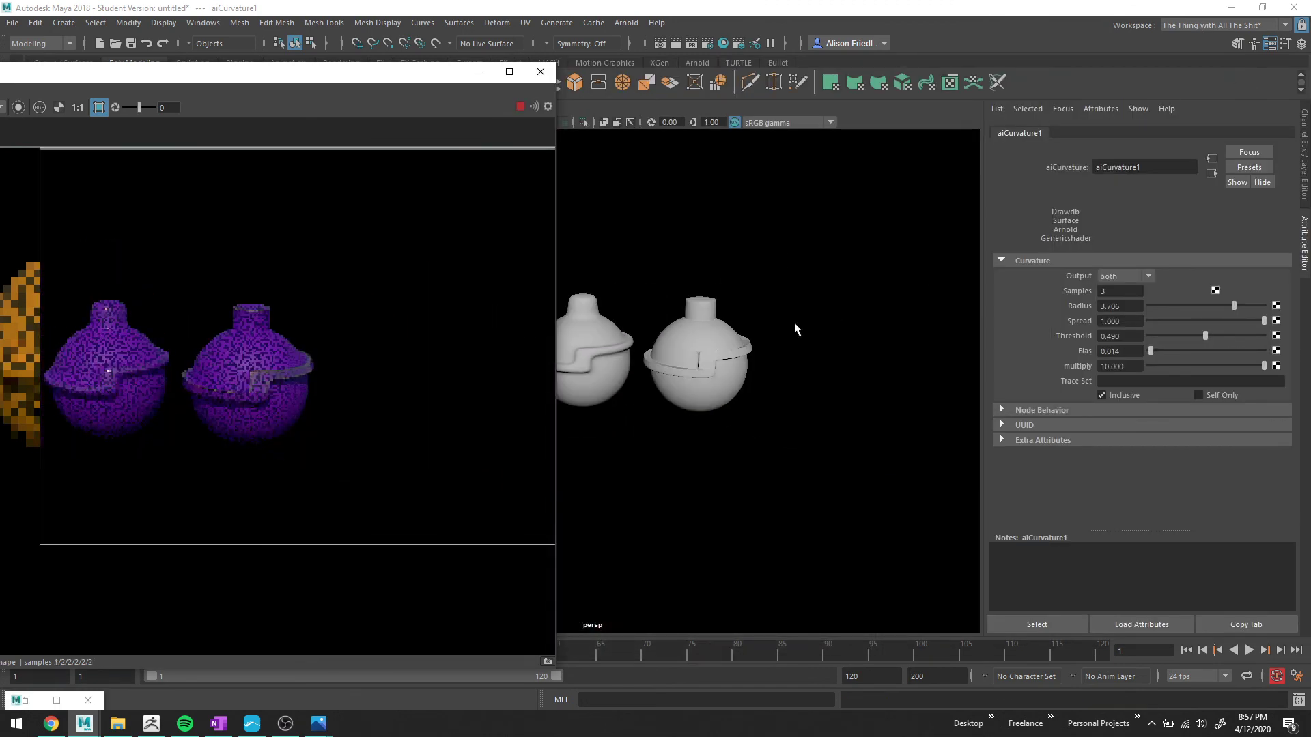
pyautogui.moveTo(405, 73); pyautogui.dragTo(826, 225)
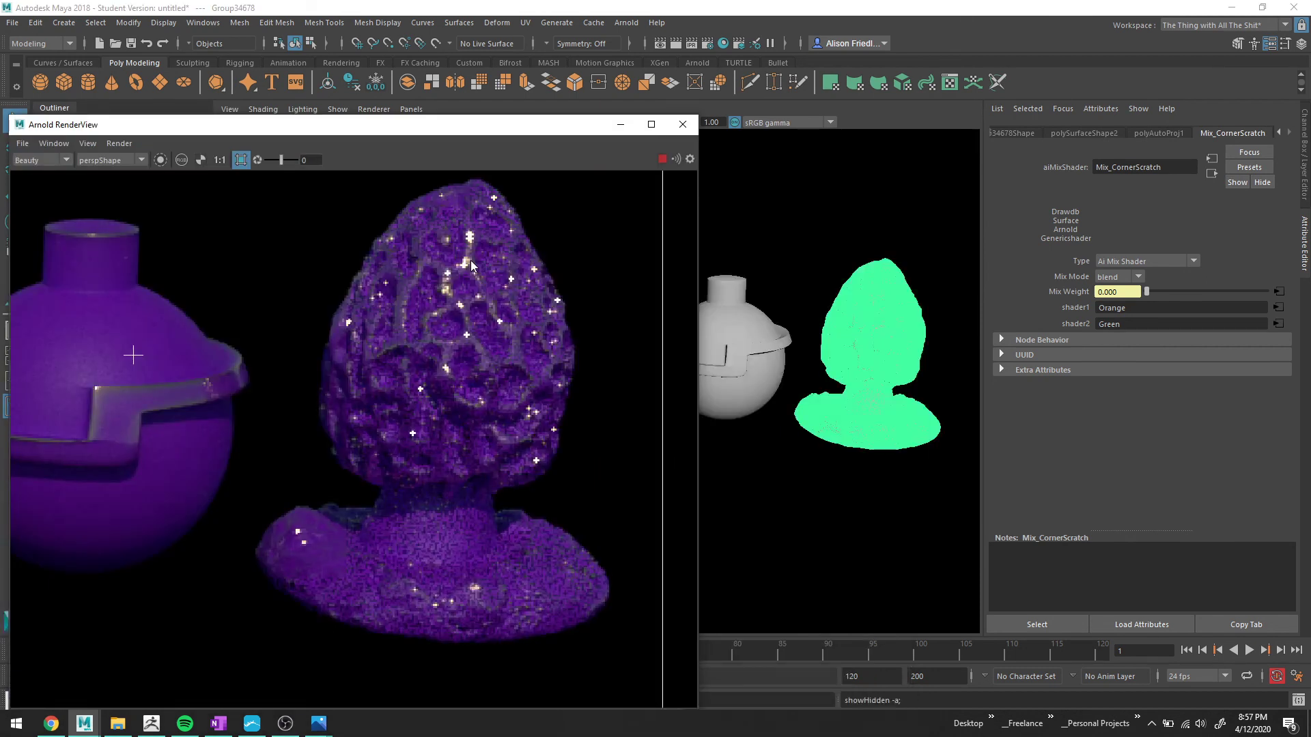
pyautogui.scroll(-2, 465, 363)
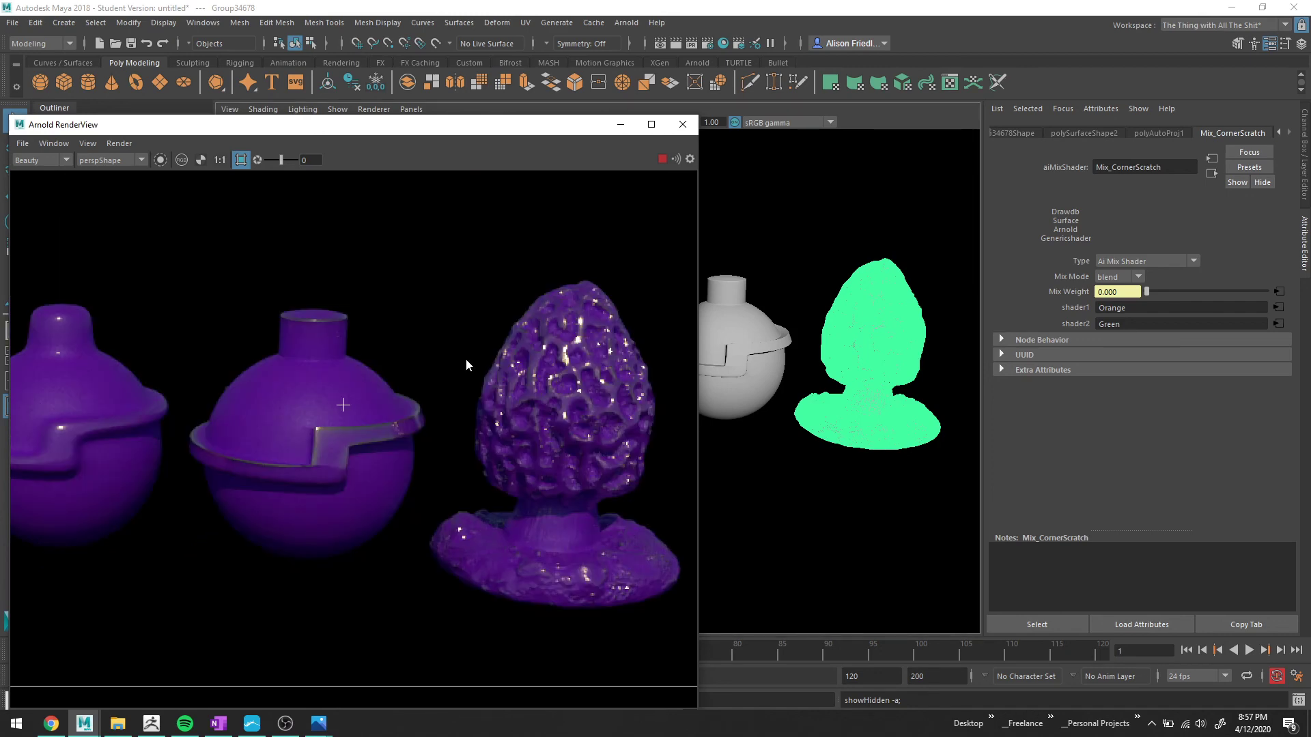